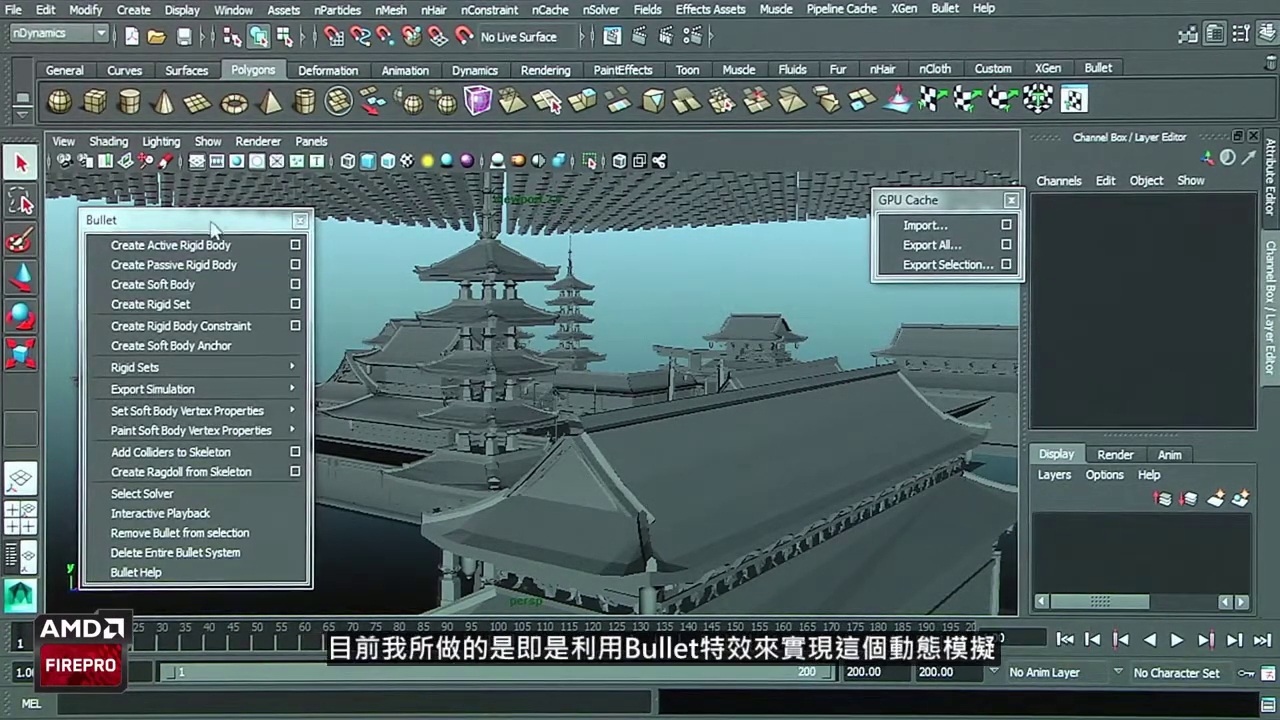
Step: Nudge the floating Bullet command window slightly beside the temple scene
left_click_drag(212, 226, 228, 215)
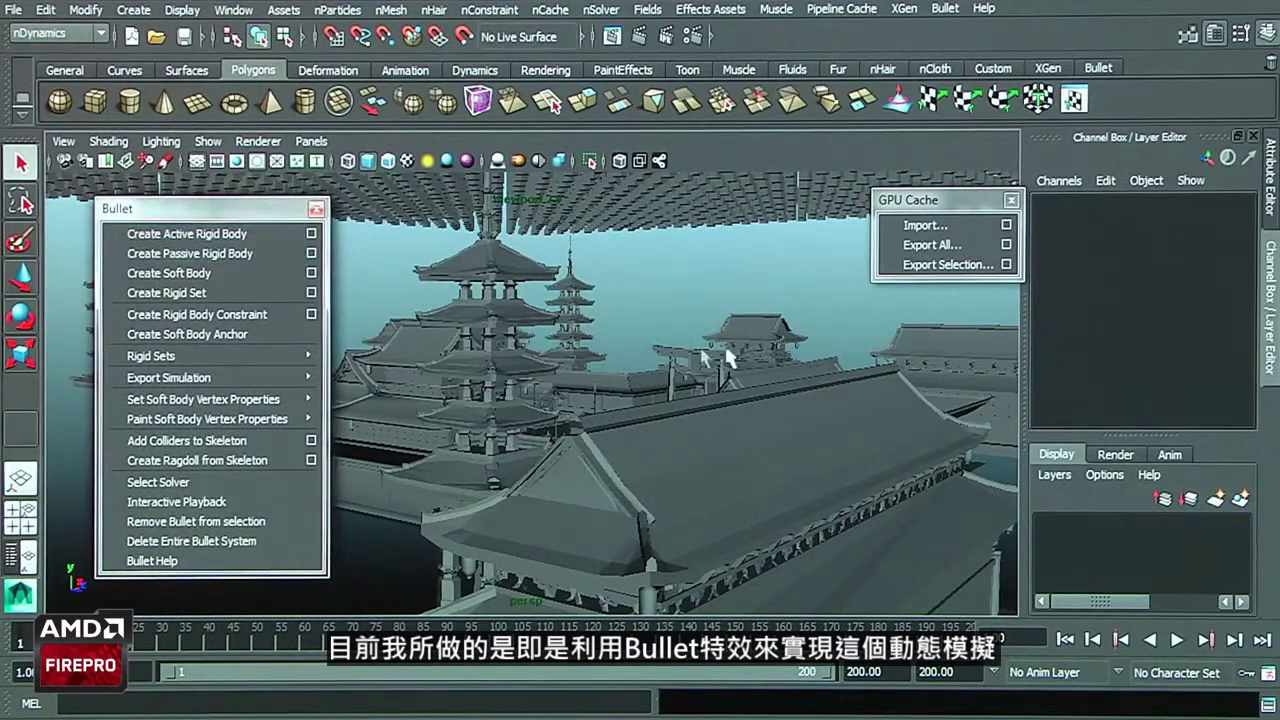
Step: Shift the GPU Cache window and play the Bullet simulation of the falling cubes
left_click_drag(936, 209, 925, 218)
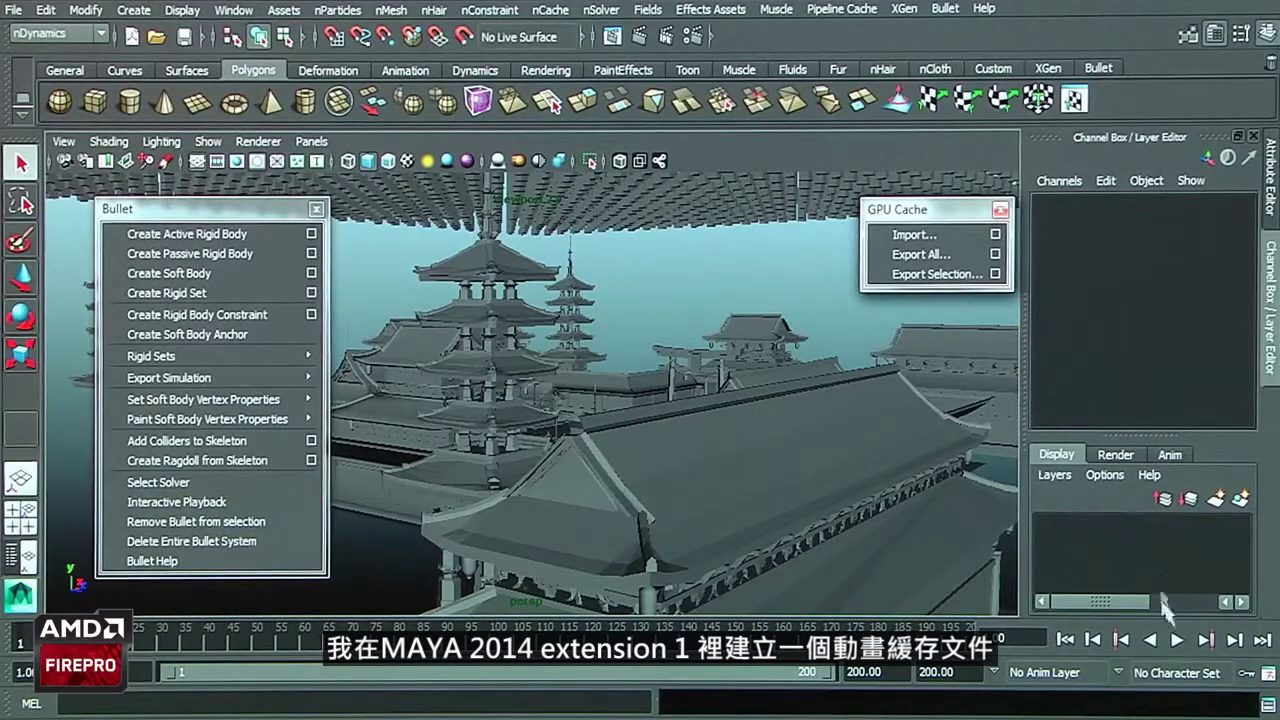
key("alt+v")
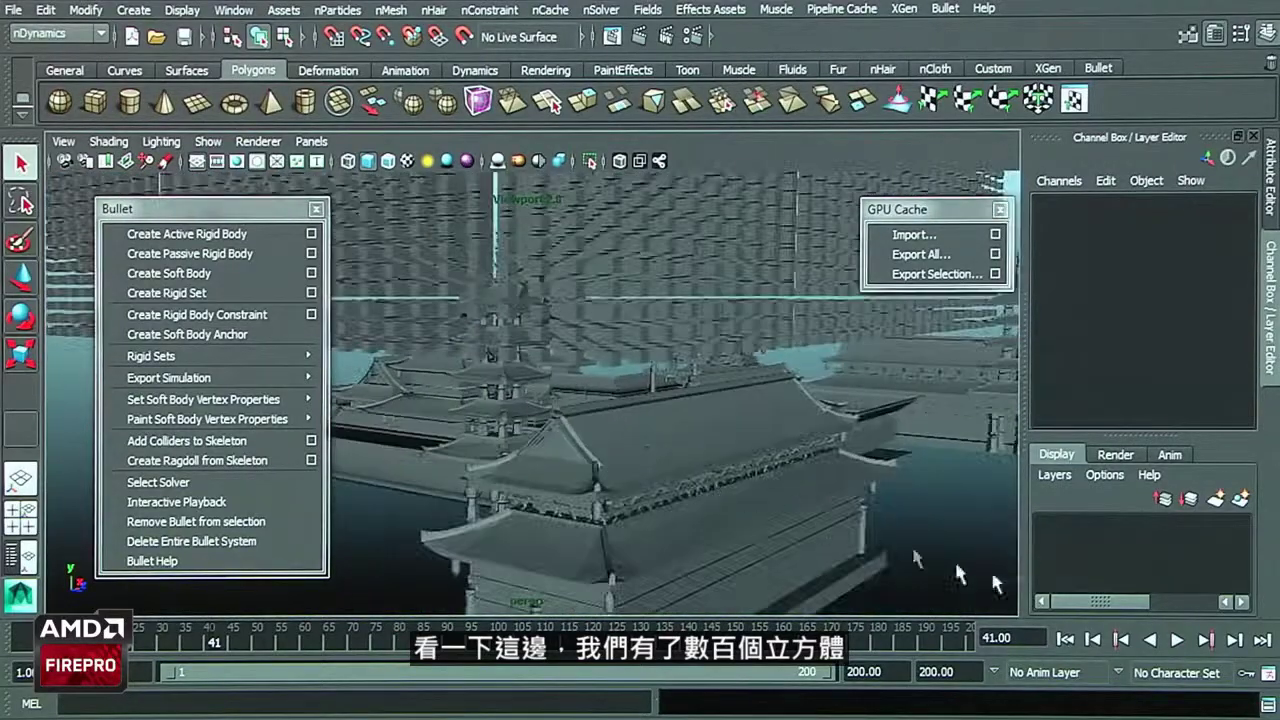
left_click(1177, 640)
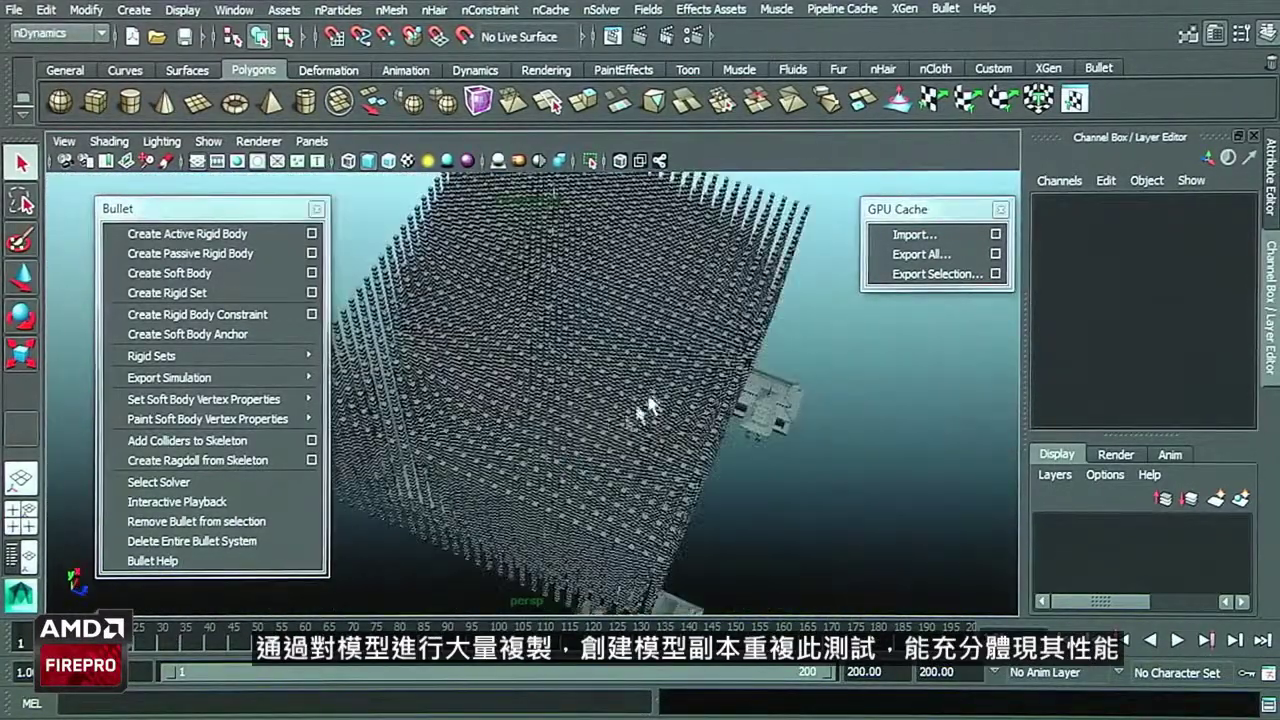
Step: Select a_China1 and place duplicate copies side by side along X
left_click_drag(648, 408, 626, 347, "alt")
left_click(603, 420)
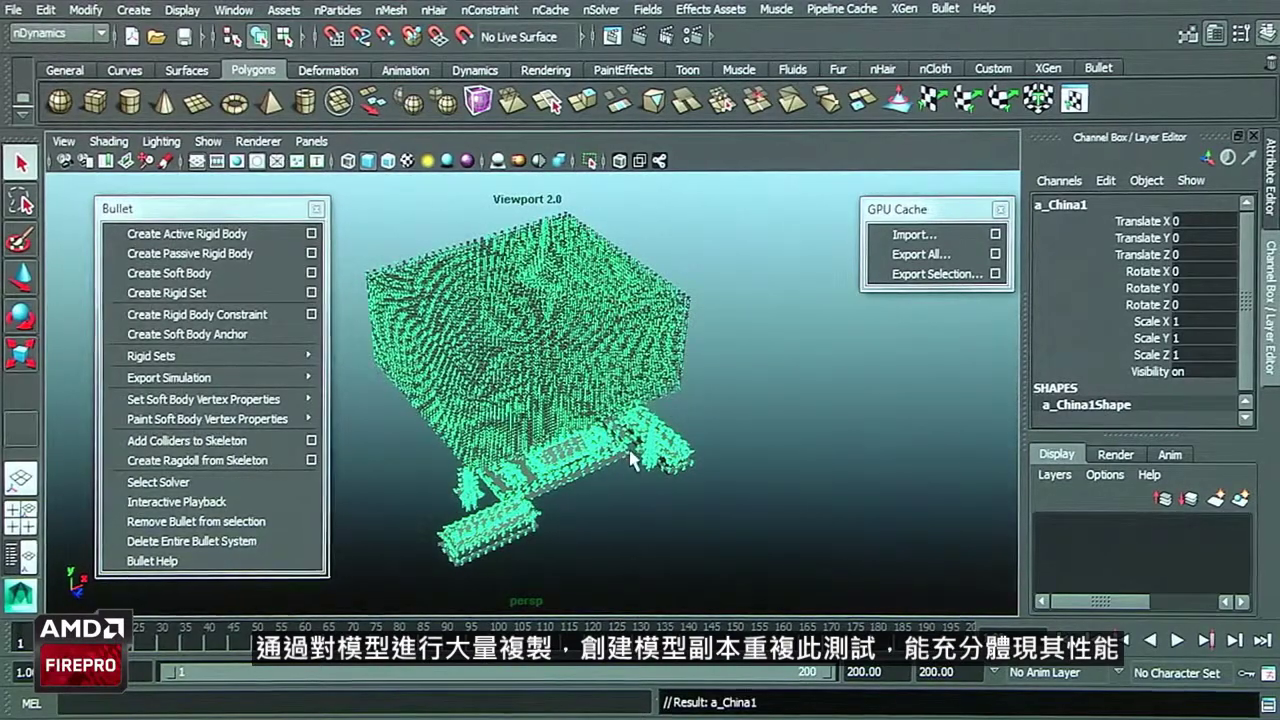
key("w")
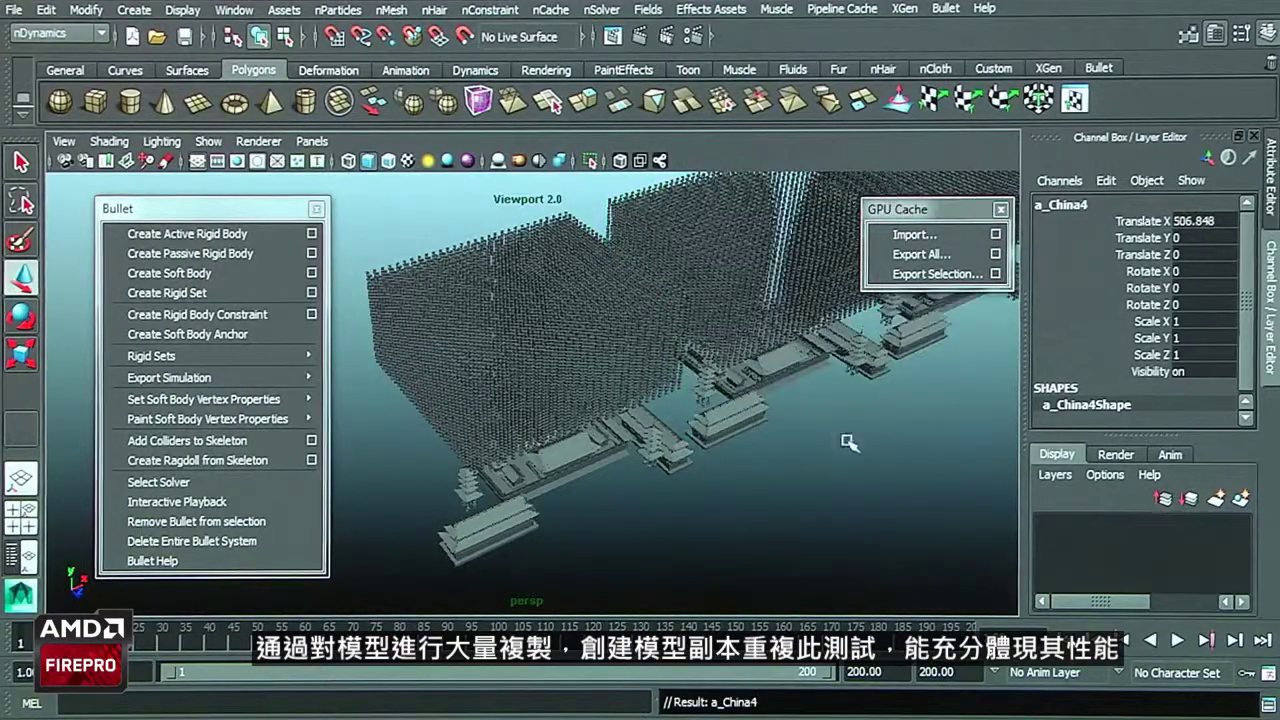
right_click_drag(720, 560, 656, 455, "alt")
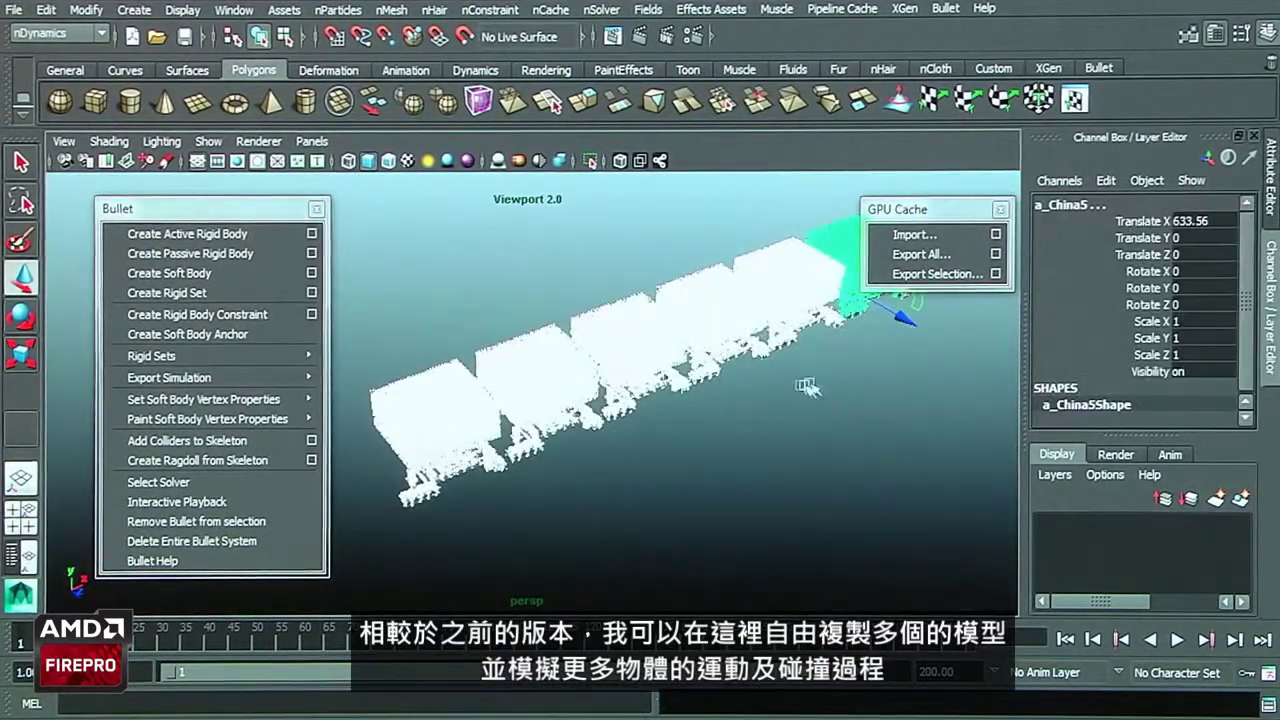
Step: Duplicate the row back along Z twice with Shift+D, deselect, and play the grid
key("ctrl+shift+d")
left_click_drag(910, 322, 790, 288)
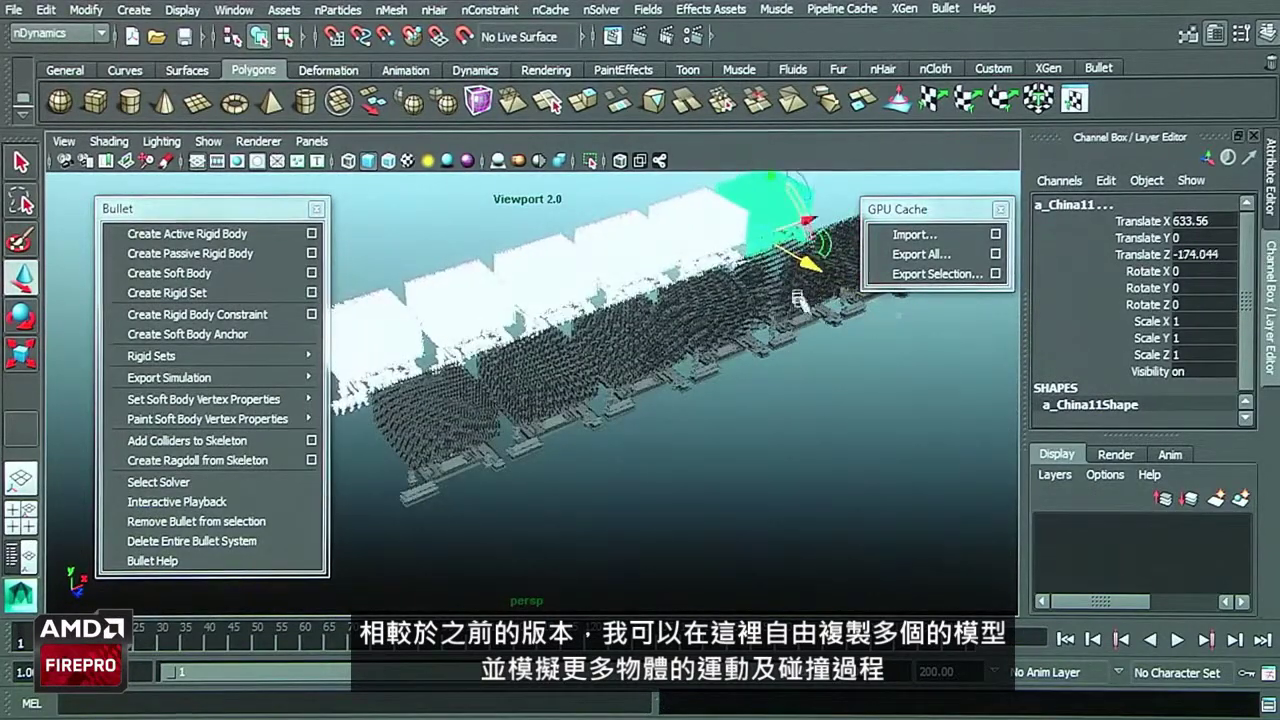
key("shift+d")
key("shift+d")
left_click(775, 430)
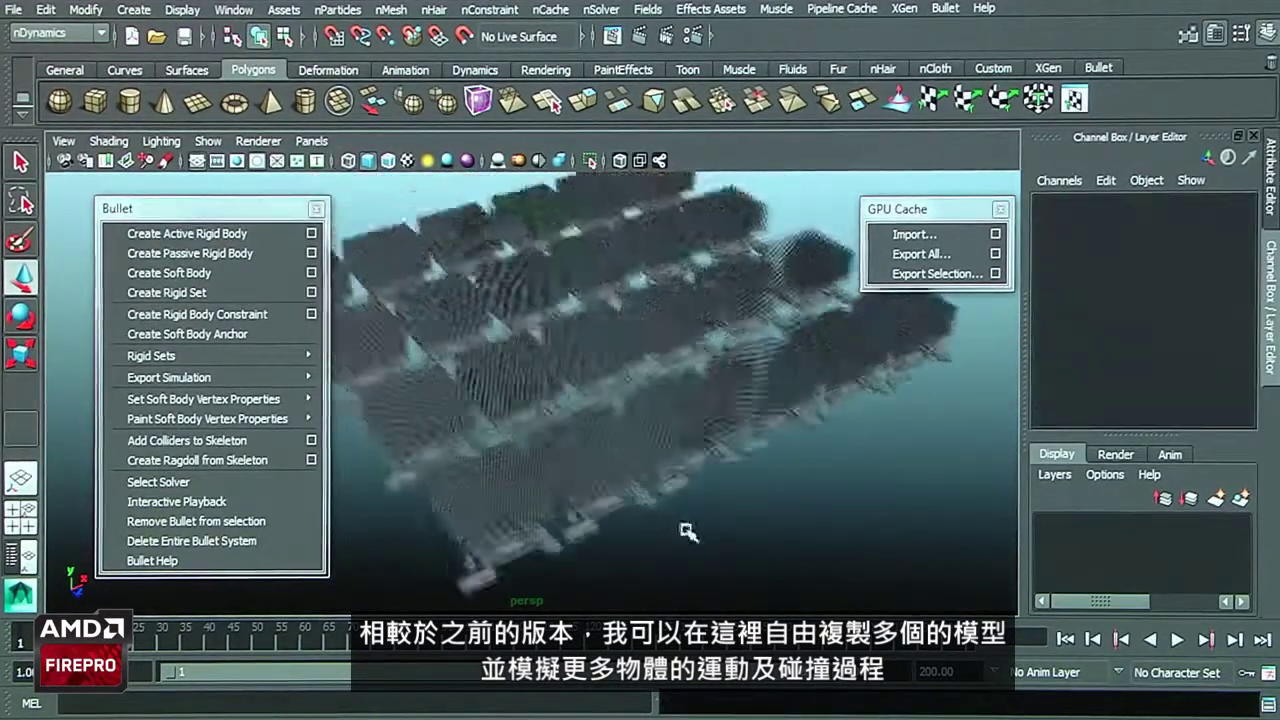
left_click_drag(688, 532, 699, 488, "alt")
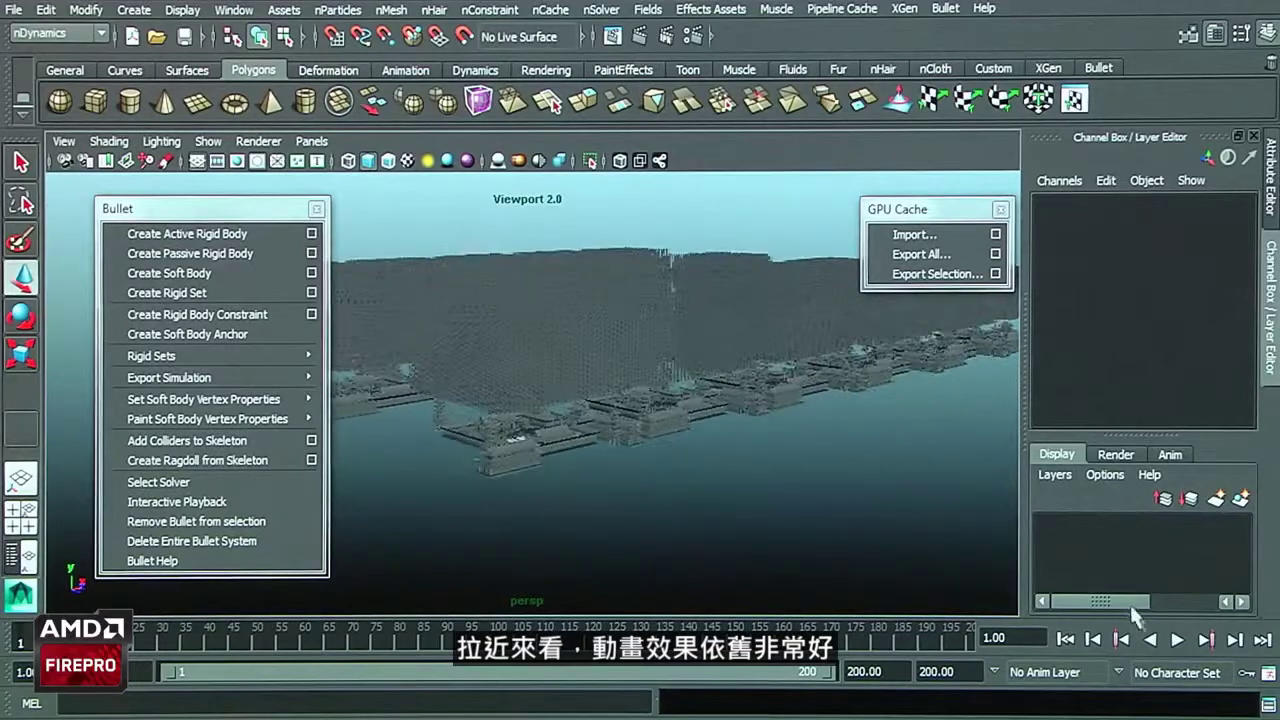
left_click(1179, 640)
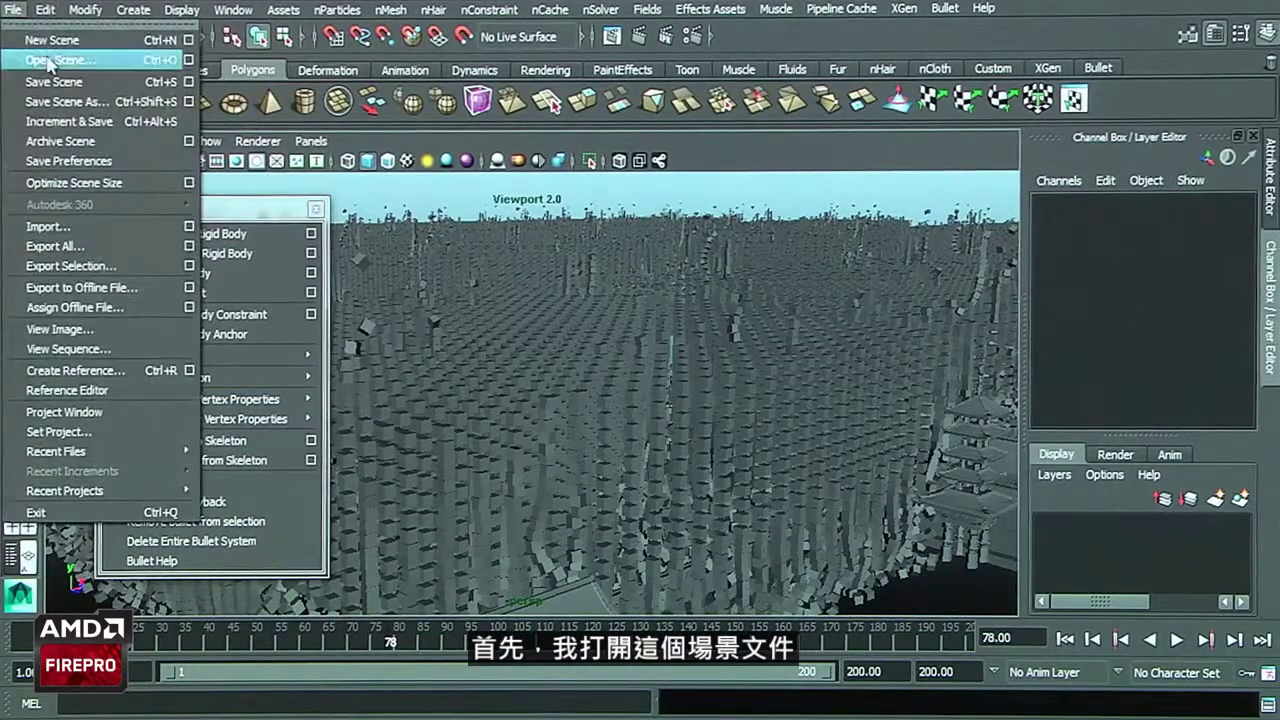
Step: Start opening a different scene, bringing up the save prompt for f.mb
left_click(48, 61)
Step: Open a.mb without saving f.mb and play its sphere-and-tower simulation
left_click(491, 154)
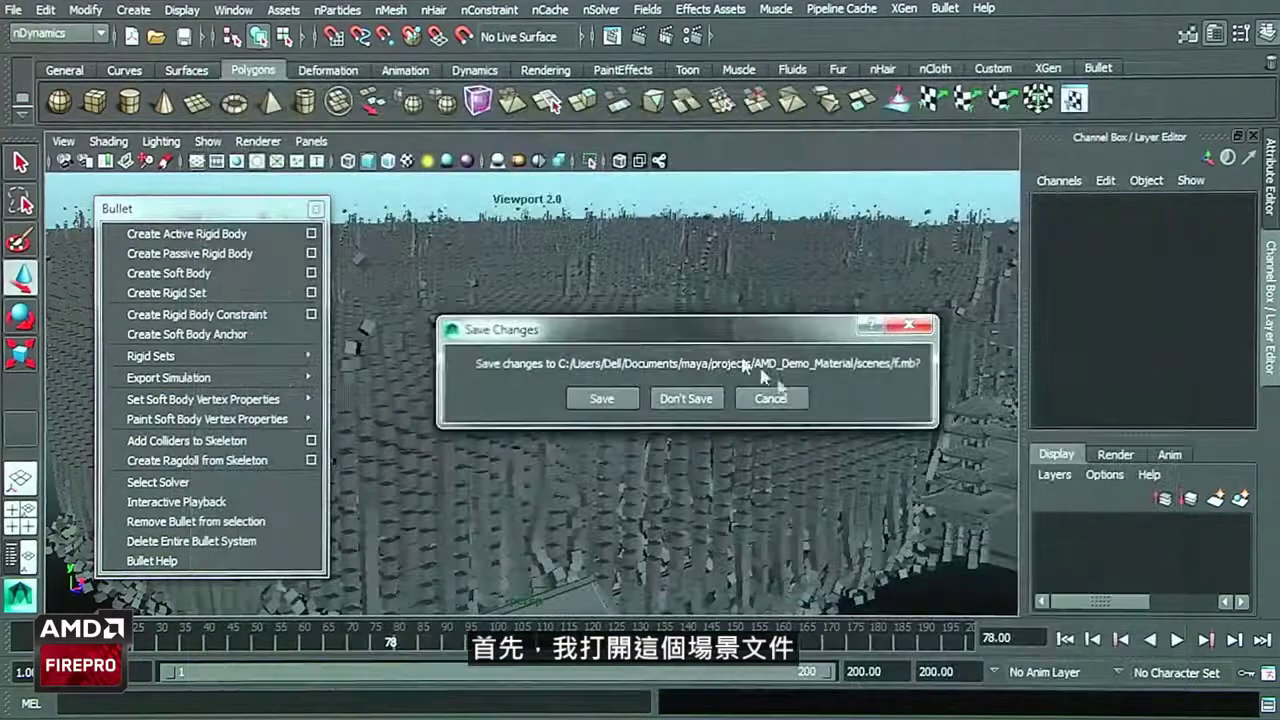
left_click(686, 398)
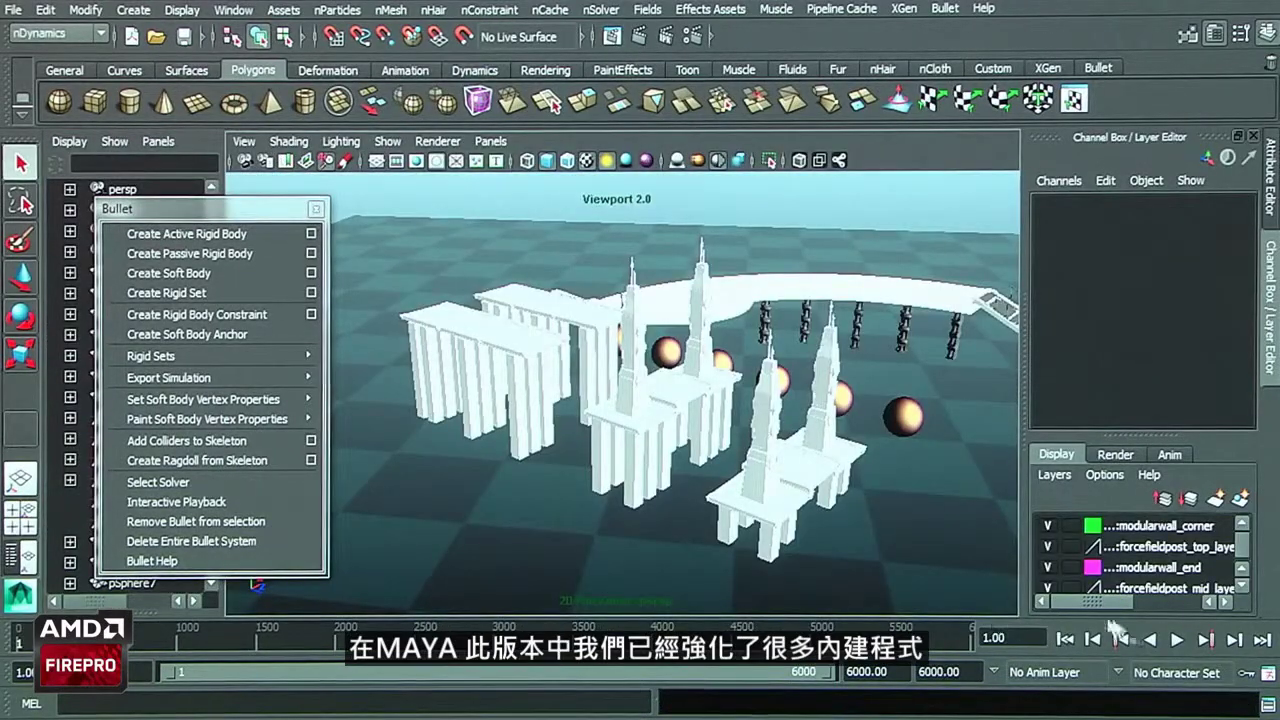
left_click(1177, 640)
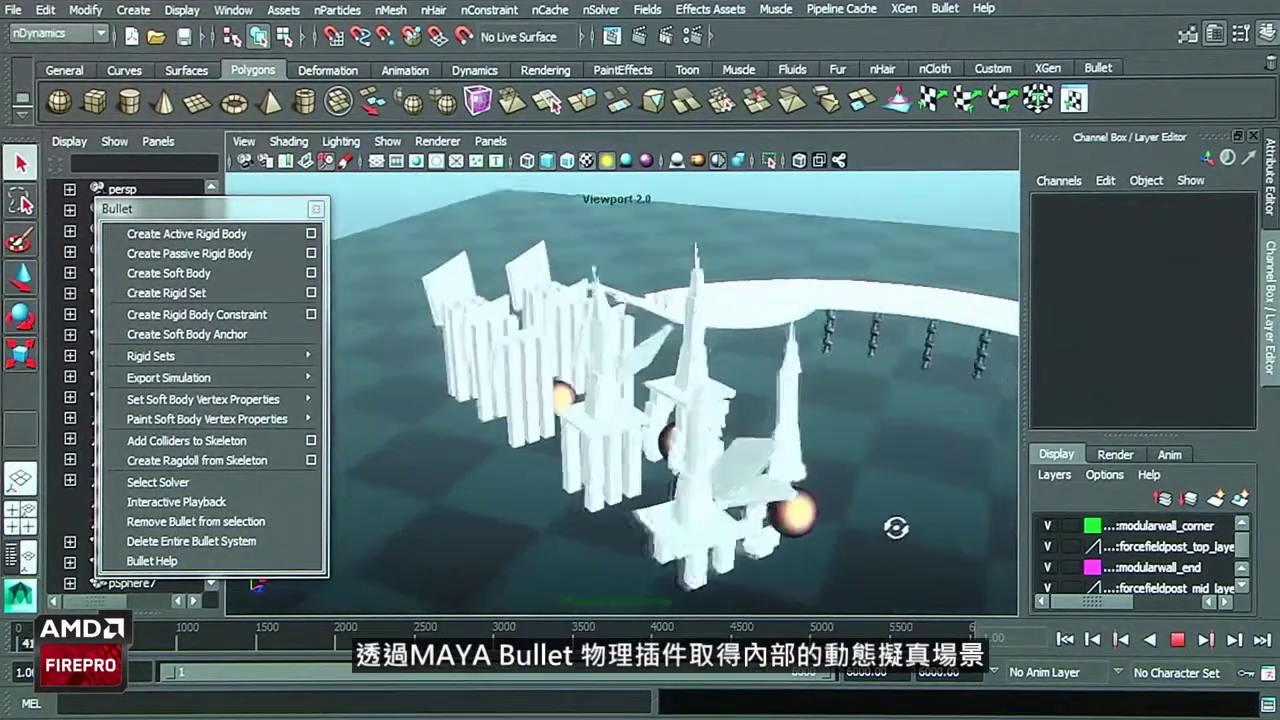
left_click_drag(860, 520, 908, 532, "alt")
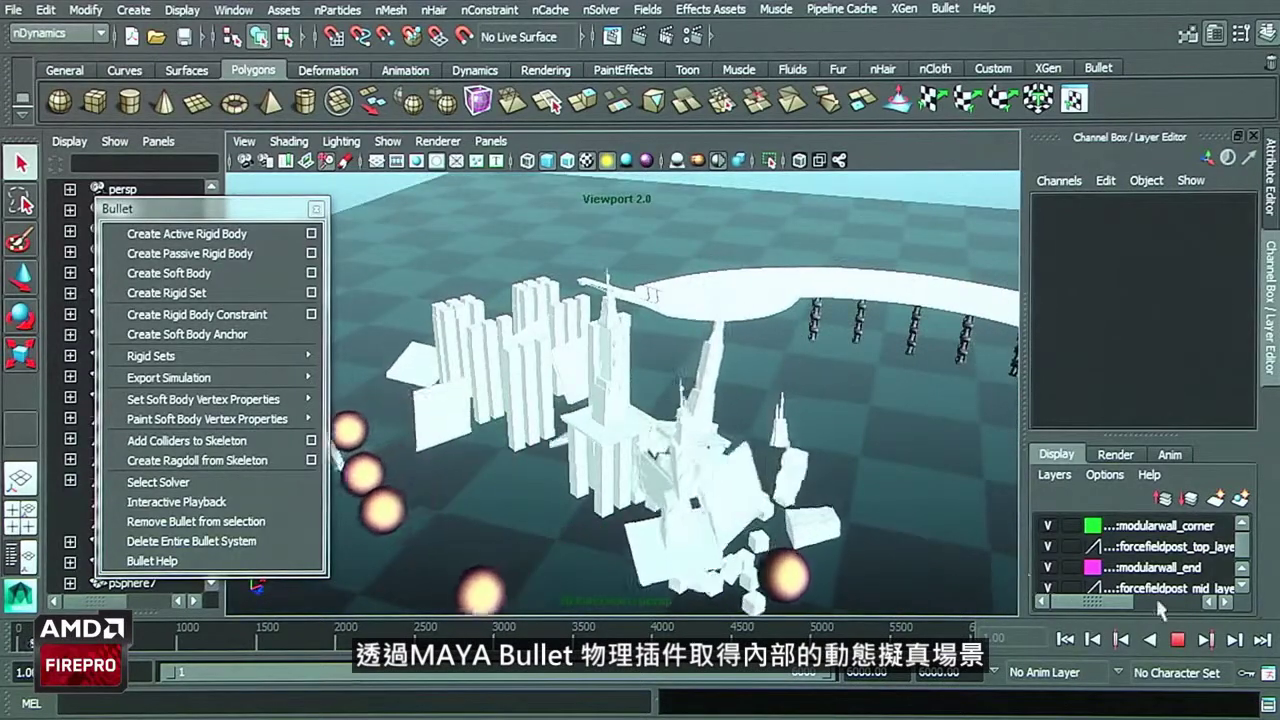
Step: Stop playback at frame 115 and close the Bullet command window
left_click(1179, 641)
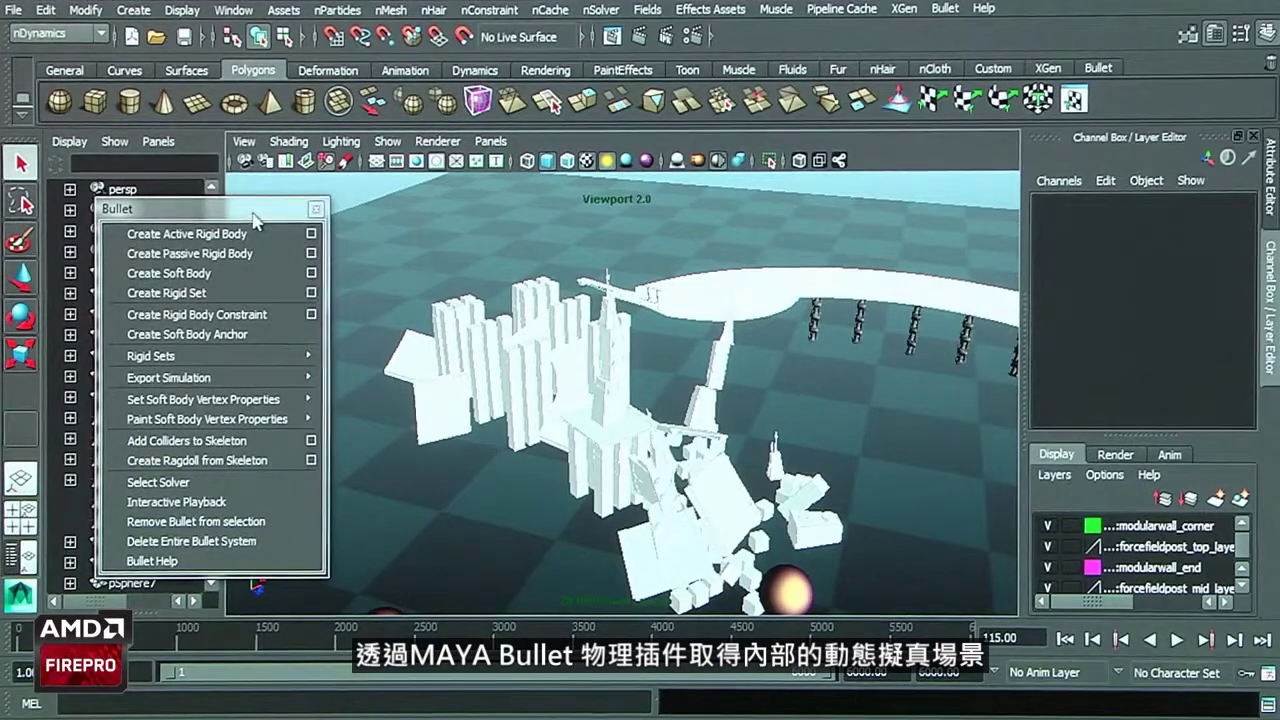
mouse_move(246, 210)
left_mouse_down()
mouse_move(279, 199)
mouse_move(269, 203)
left_mouse_up()
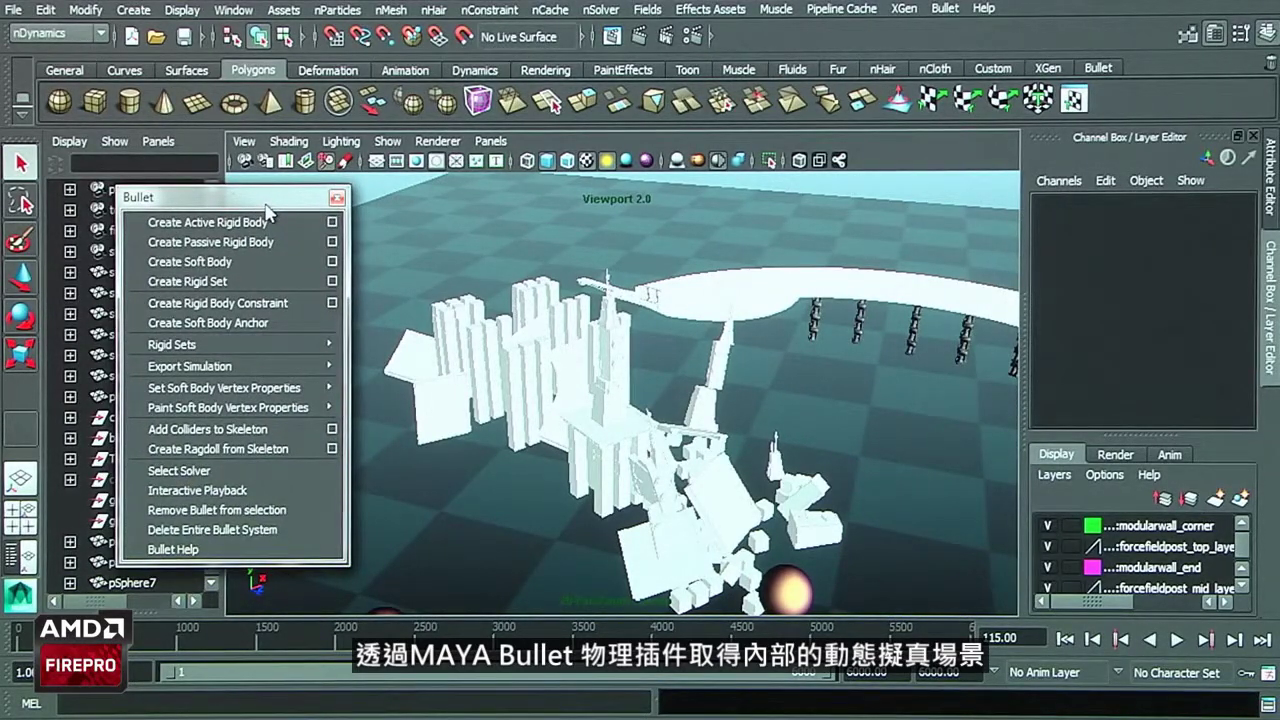
left_click(337, 199)
Step: Select bulletSolver1 in the Outliner and show its settings in the Attribute Editor
left_click_drag(212, 375, 203, 535)
left_click(140, 502)
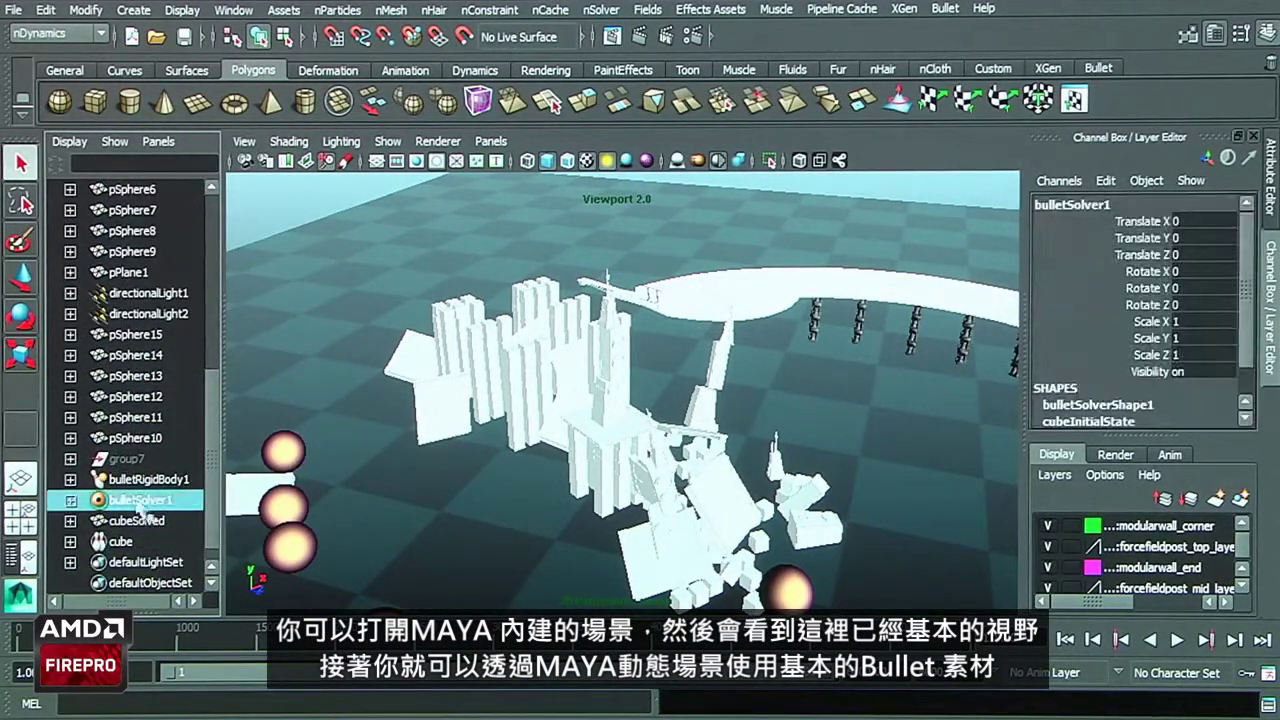
key("ctrl+a")
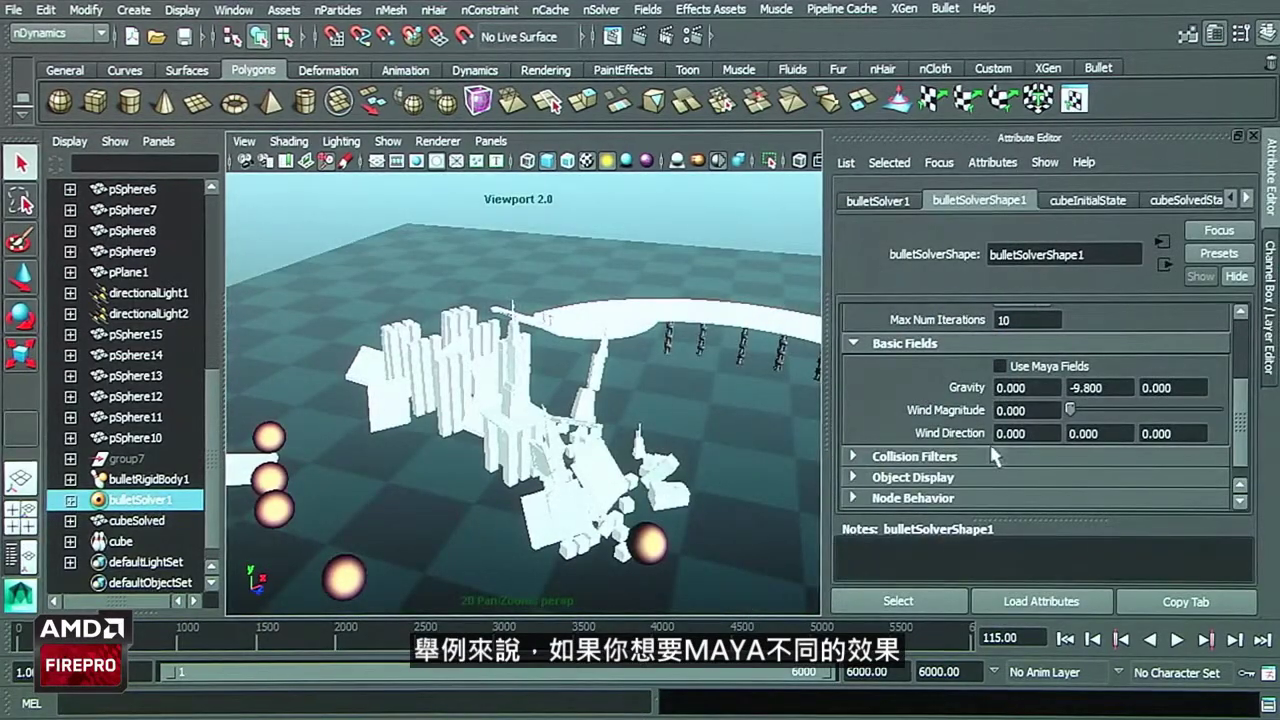
scroll(1240, 410, "up", 1)
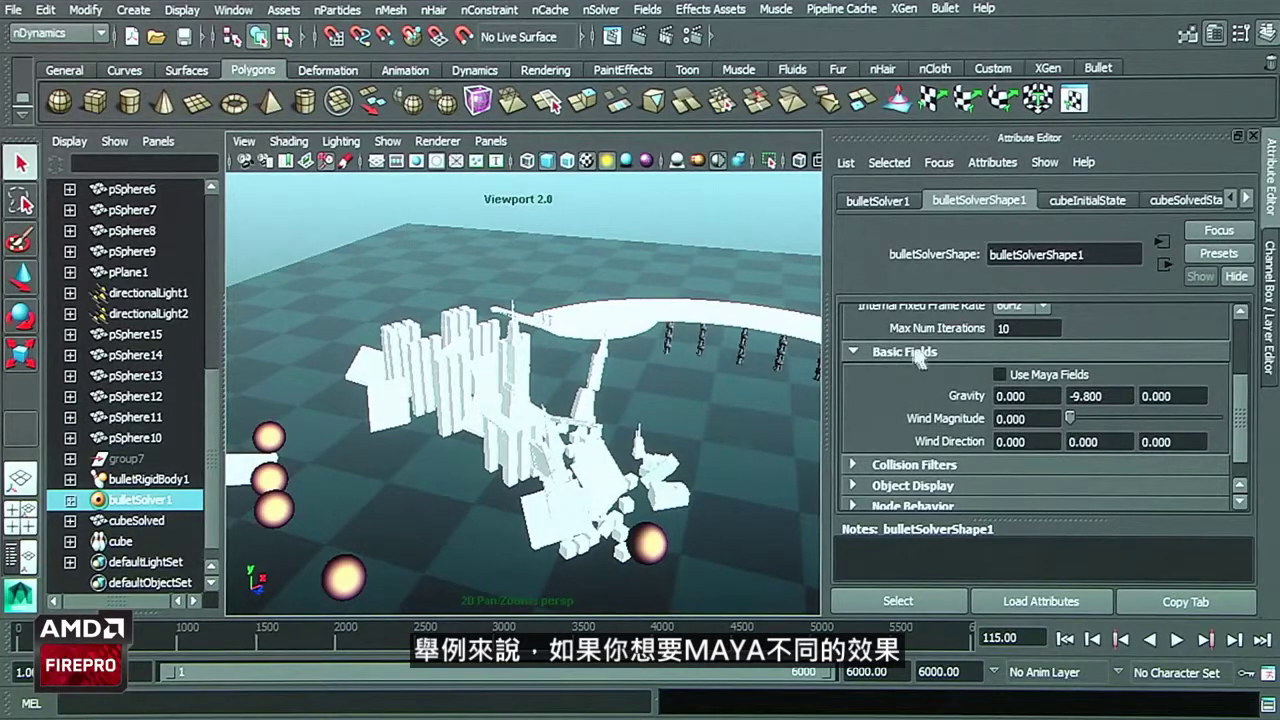
scroll(1233, 408, "up", 3)
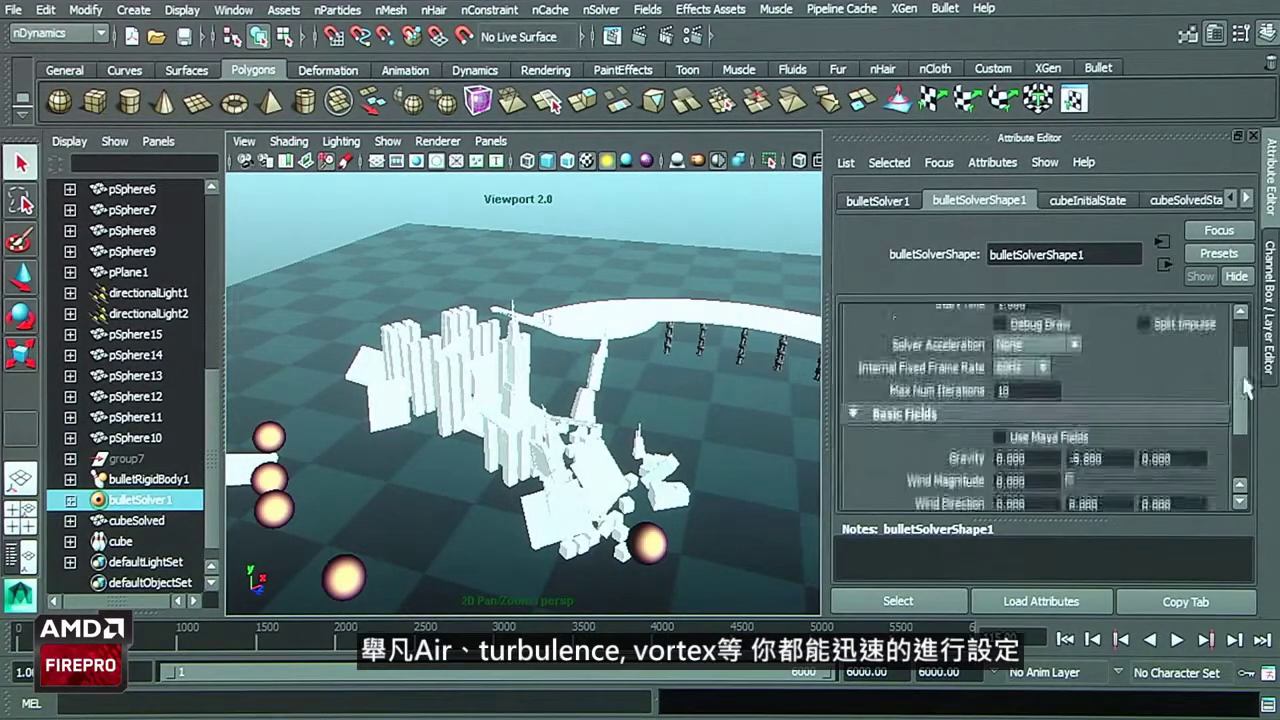
scroll(1233, 408, "down", 3)
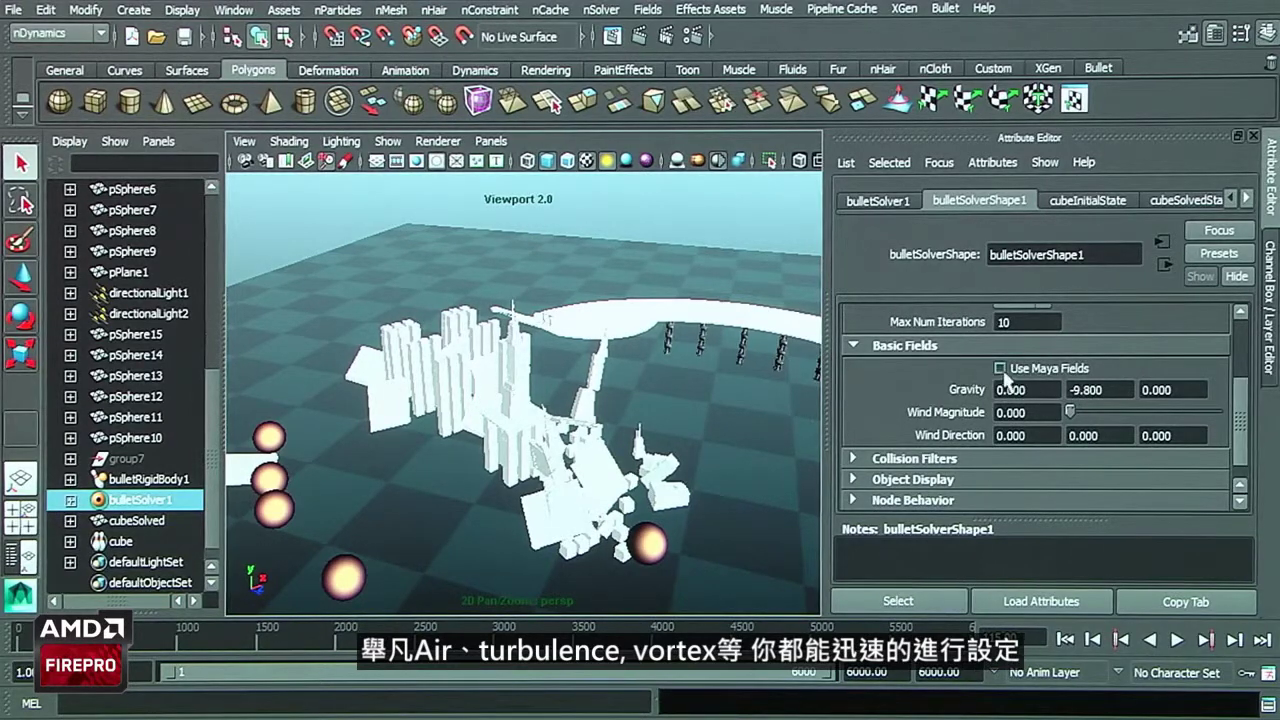
Step: Enable Use Maya Fields on the solver and keep the Fields menu as a floating window
left_click(1001, 369)
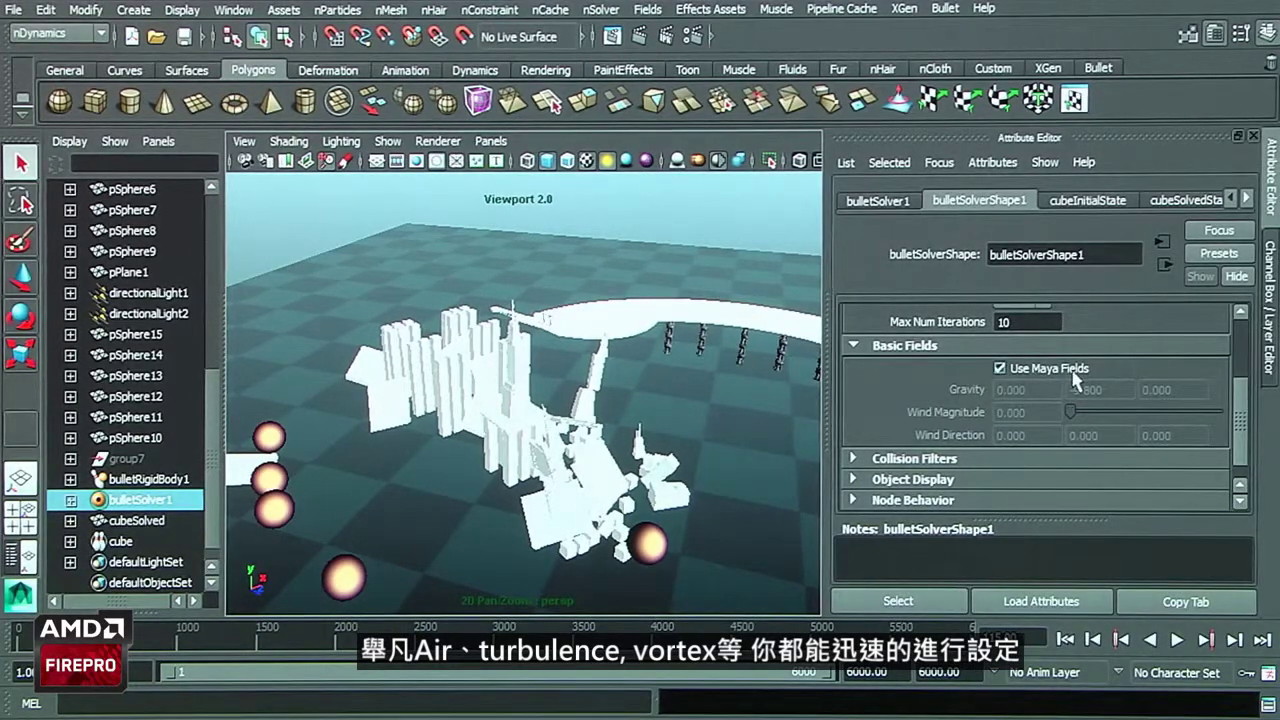
left_click(648, 9)
left_click(668, 30)
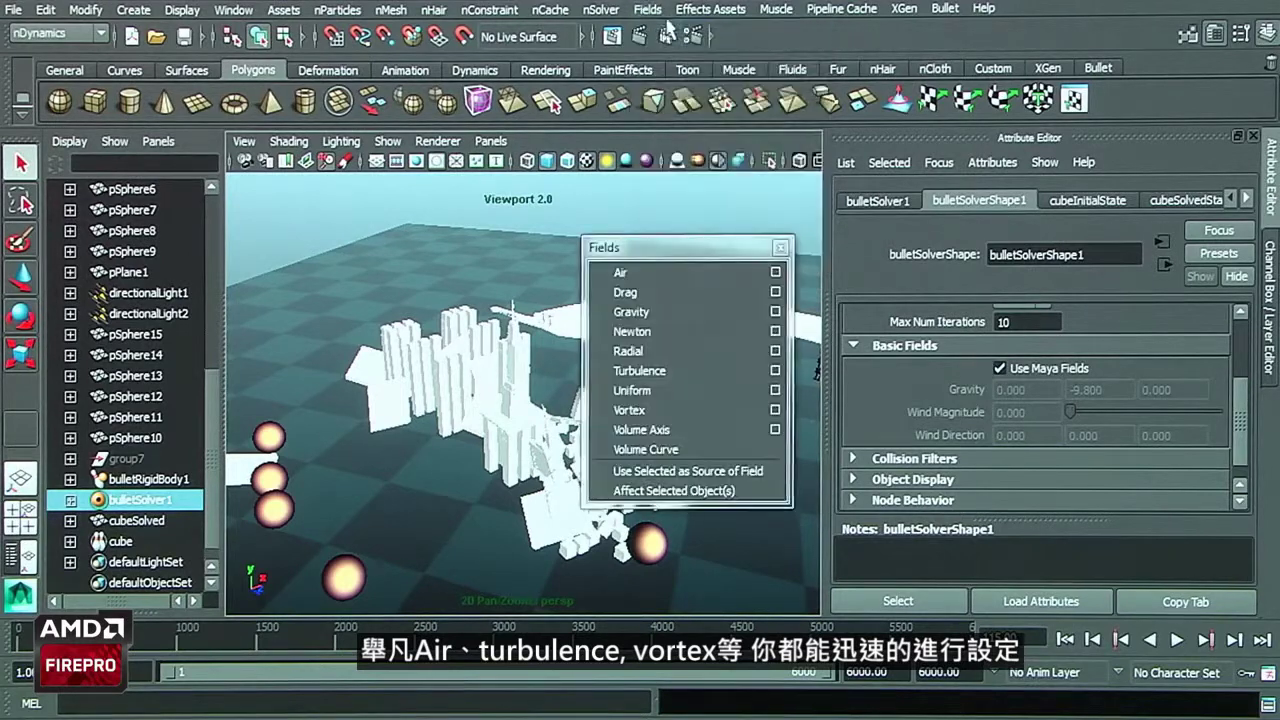
left_click_drag(672, 247, 613, 212)
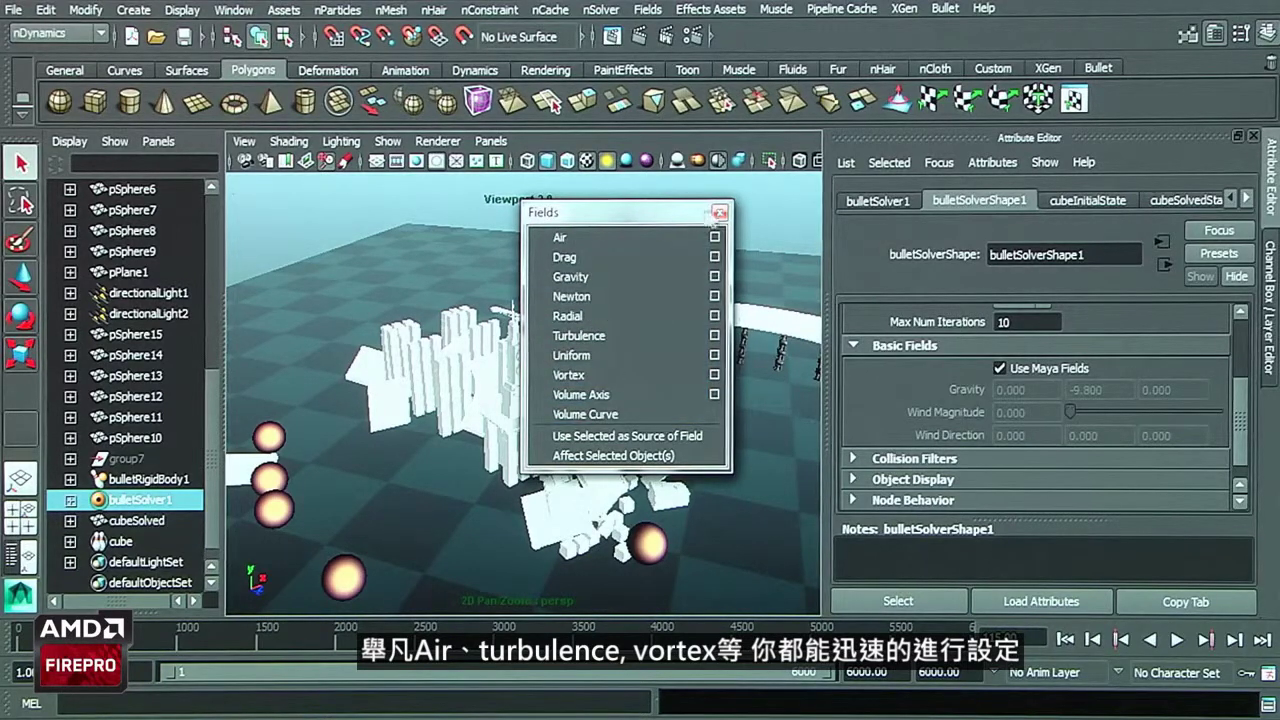
Step: Close the Fields window, open b.mb without saving a.mb, and play the building collapse
left_click(719, 213)
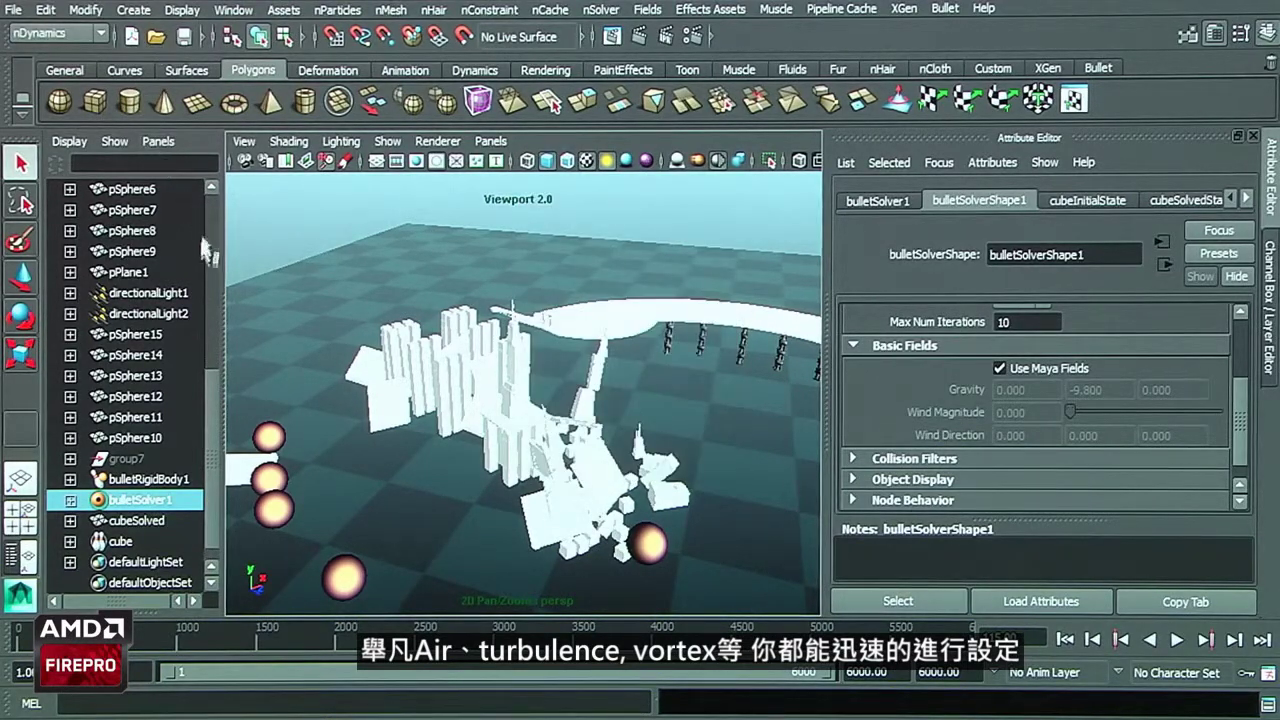
left_click(12, 14)
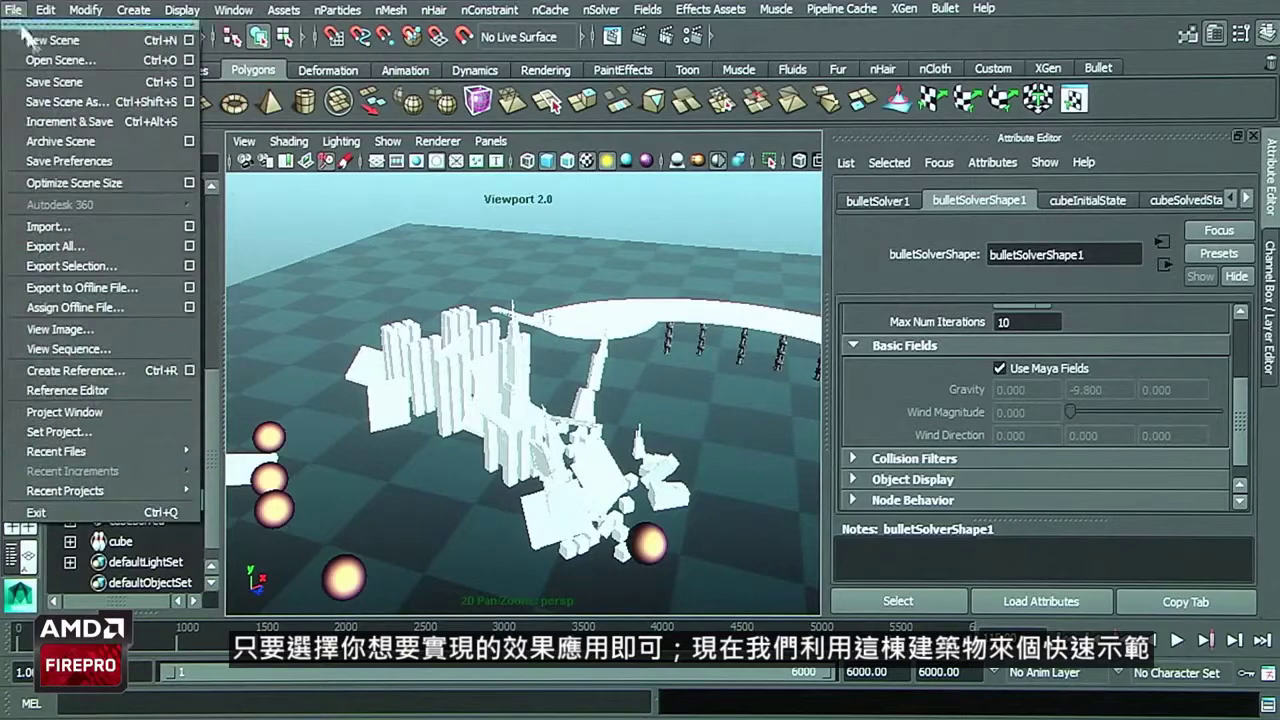
left_click(45, 60)
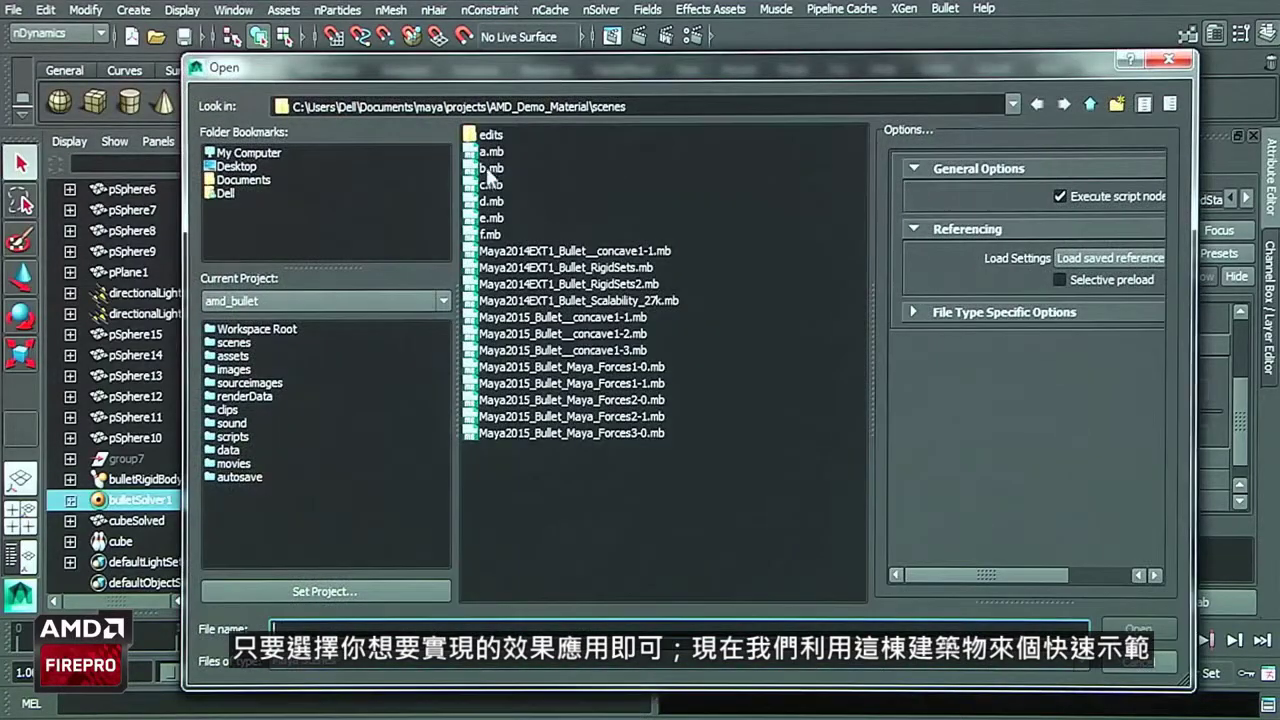
left_click(489, 170)
left_click(1136, 628)
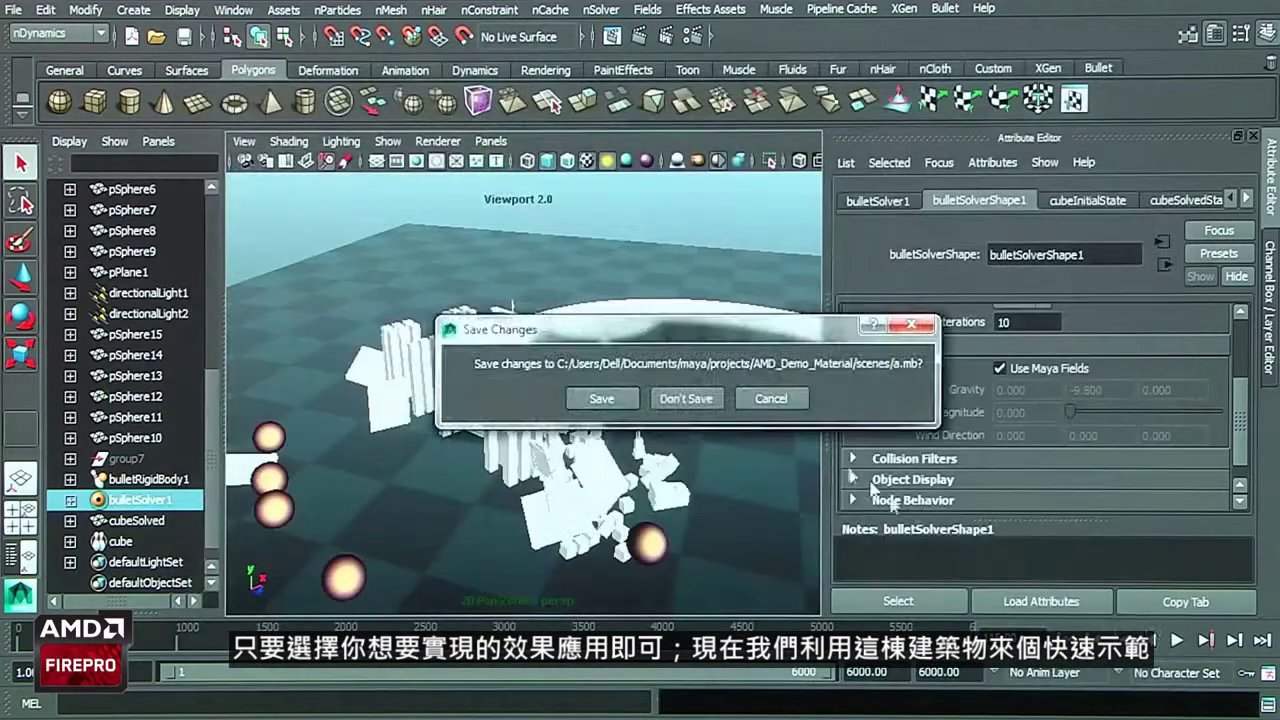
left_click(712, 408)
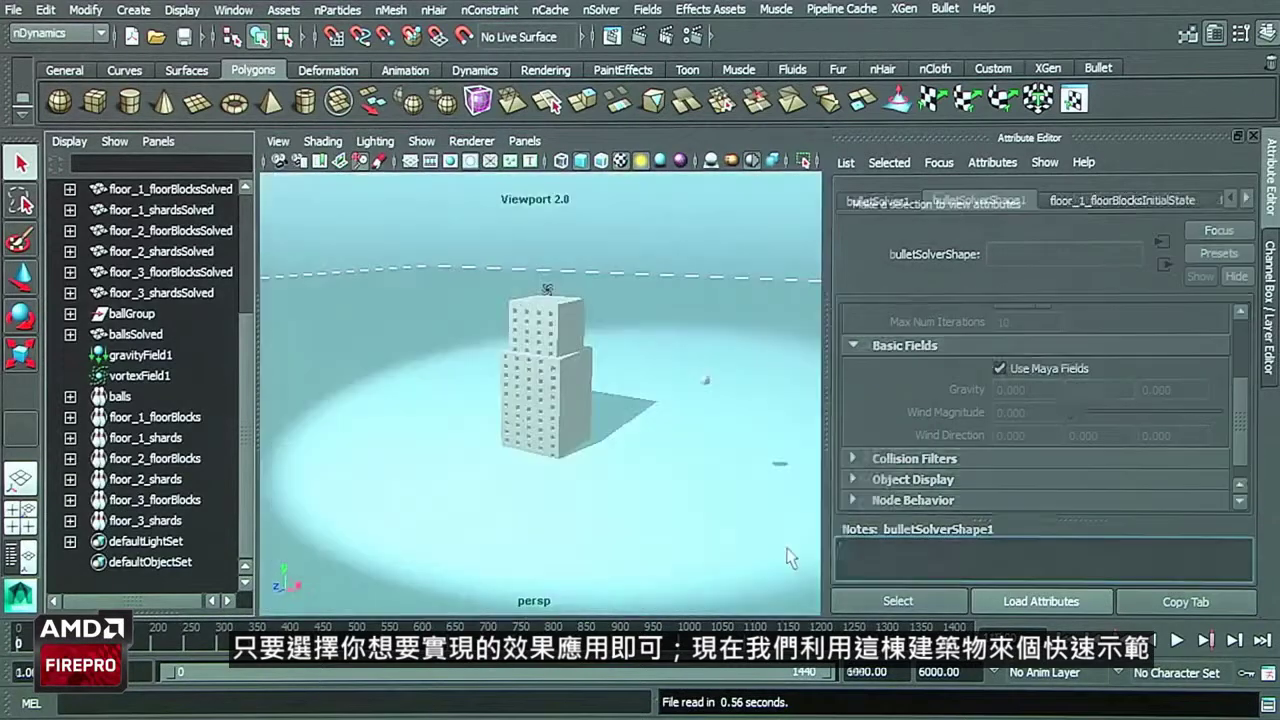
left_click(1177, 640)
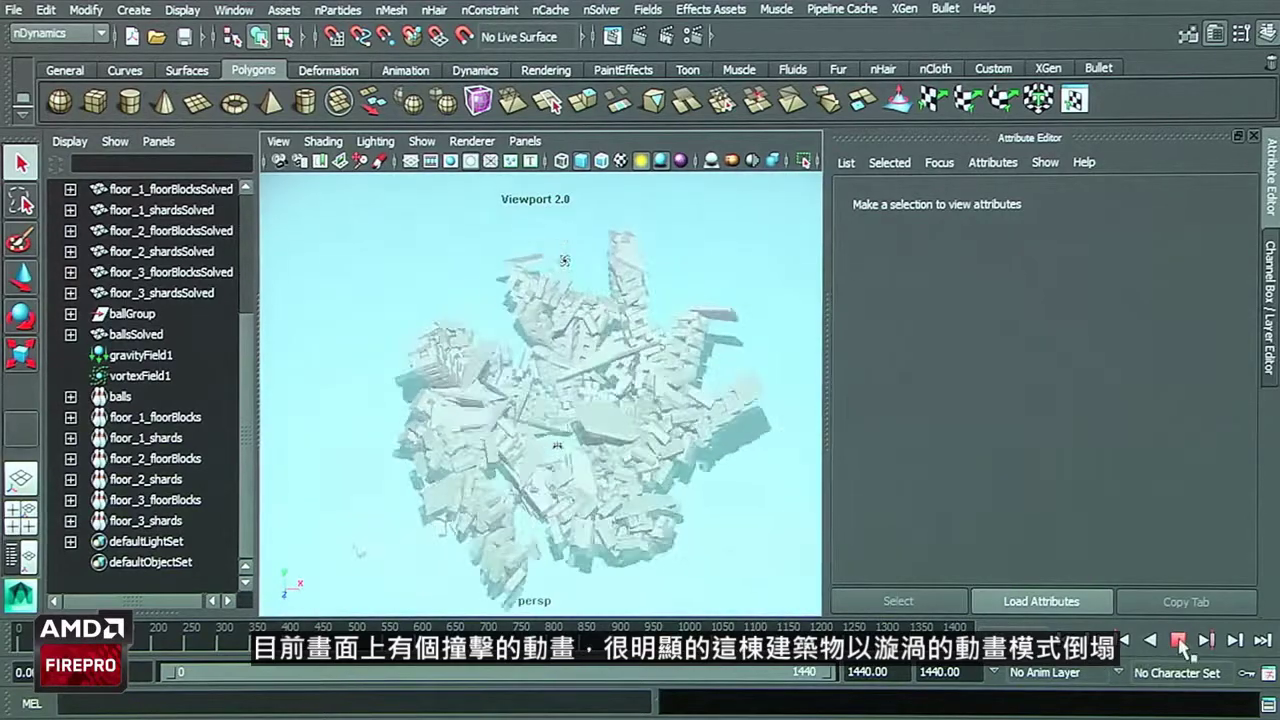
Step: Select vortexField1 and adjust its Magnitude to 7.586 during playback
left_click(150, 376)
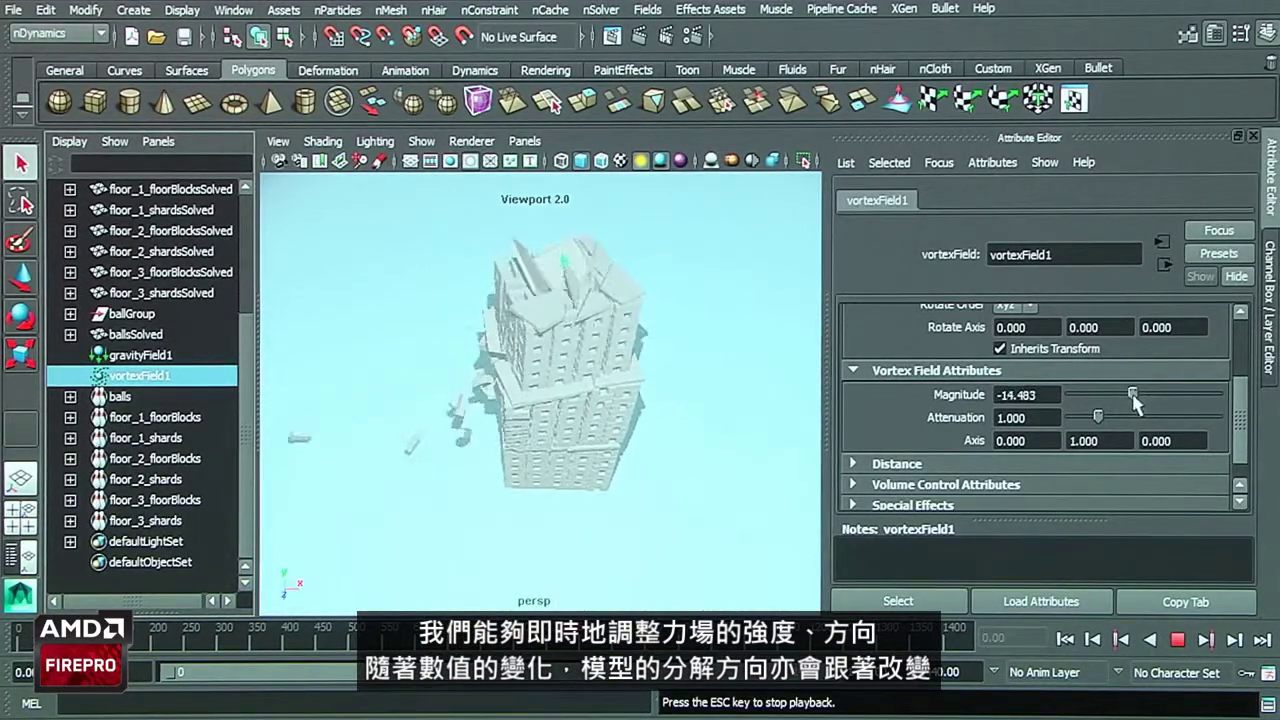
mouse_move(1130, 400)
left_mouse_down()
mouse_move(1172, 400)
mouse_move(1148, 394)
left_mouse_up()
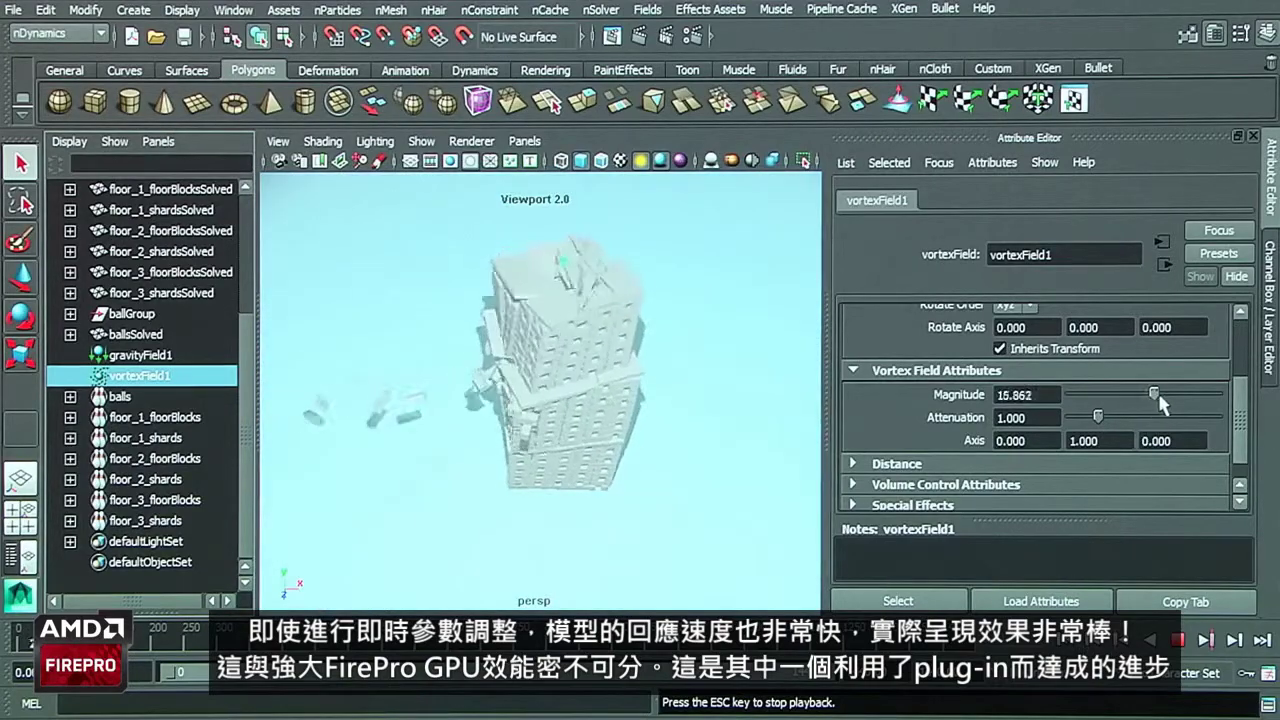
mouse_move(1160, 400)
left_mouse_down()
mouse_move(1131, 405)
mouse_move(1148, 402)
left_mouse_up()
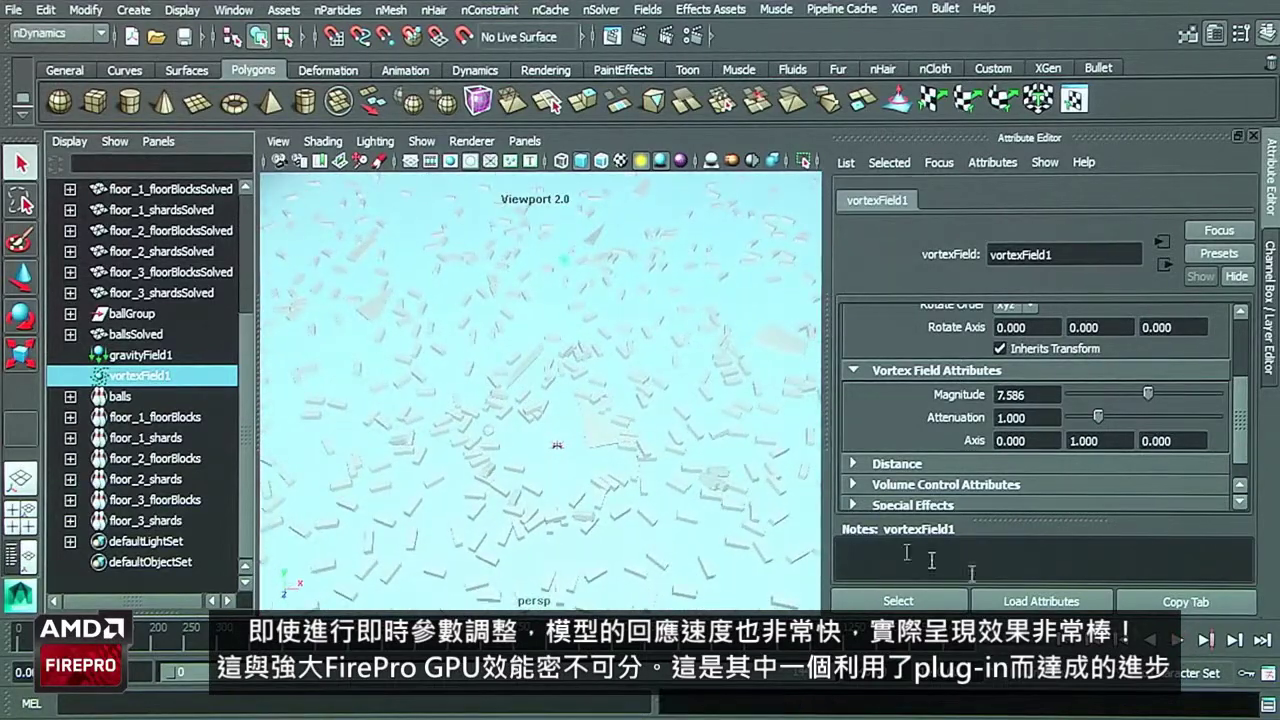
Step: Open c.mb without saving b.mb and tumble to a lower view of the brick tower
left_click(14, 9)
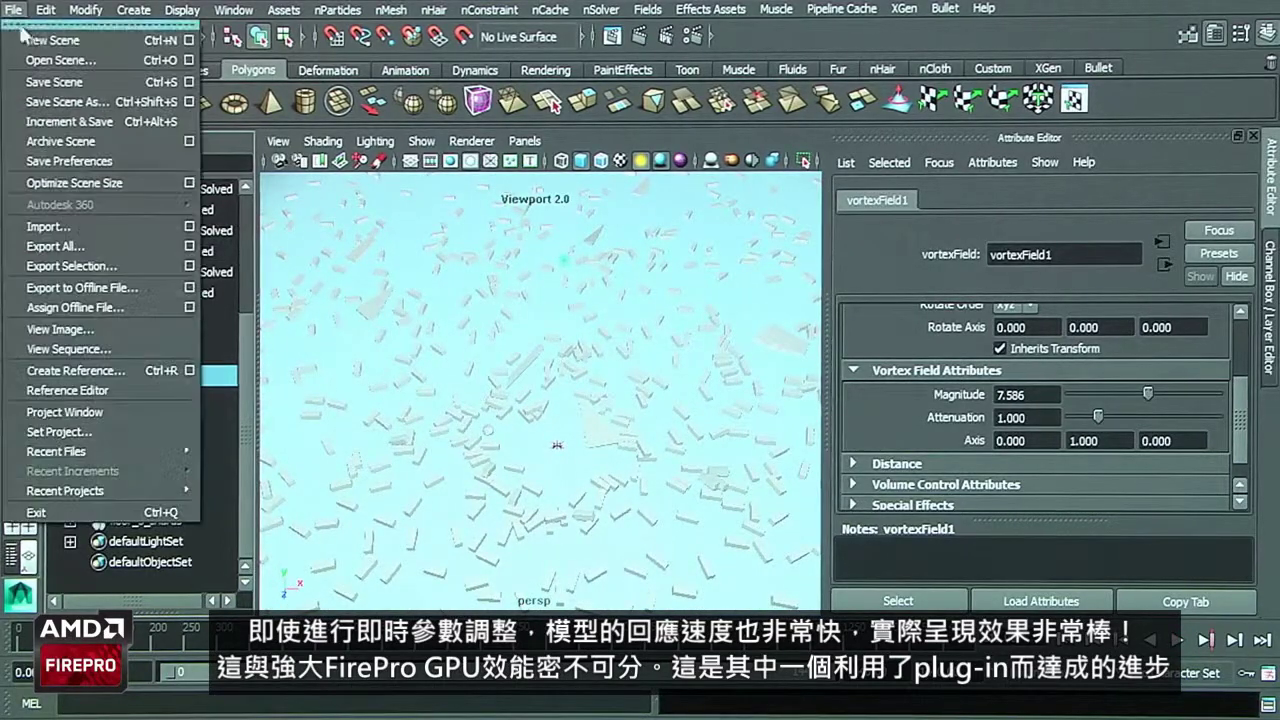
left_click(50, 50)
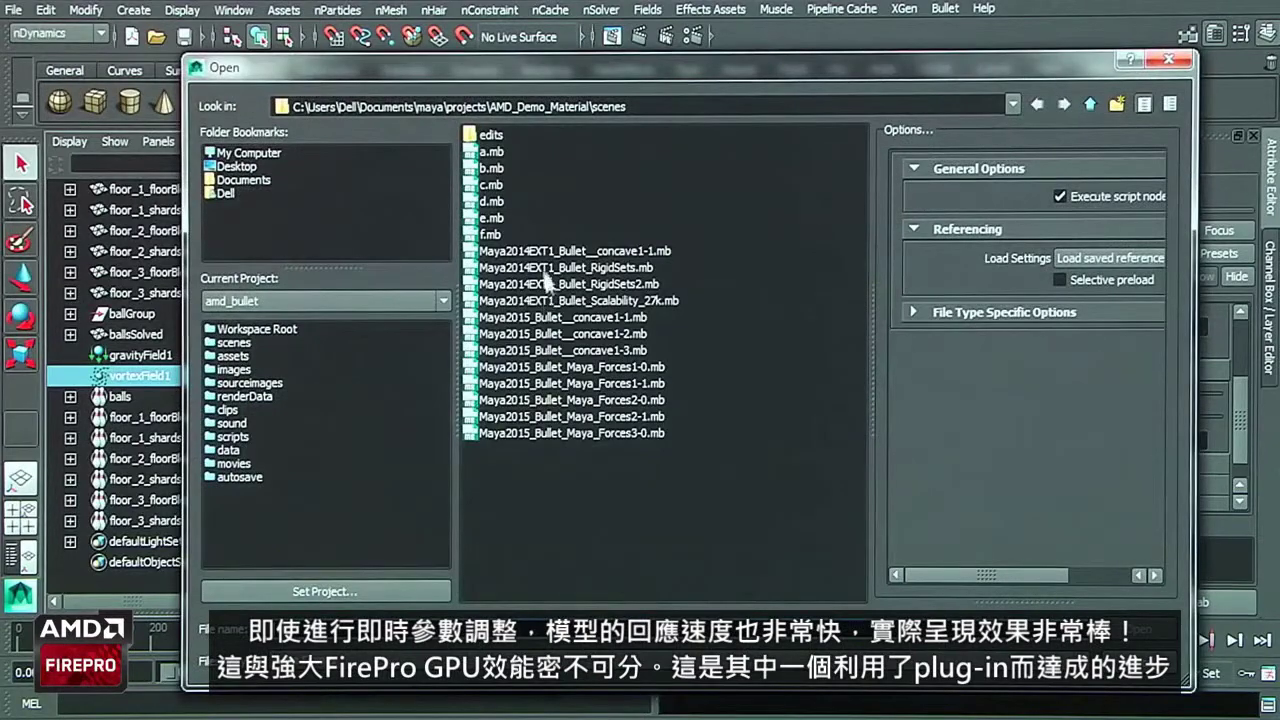
left_click(497, 186)
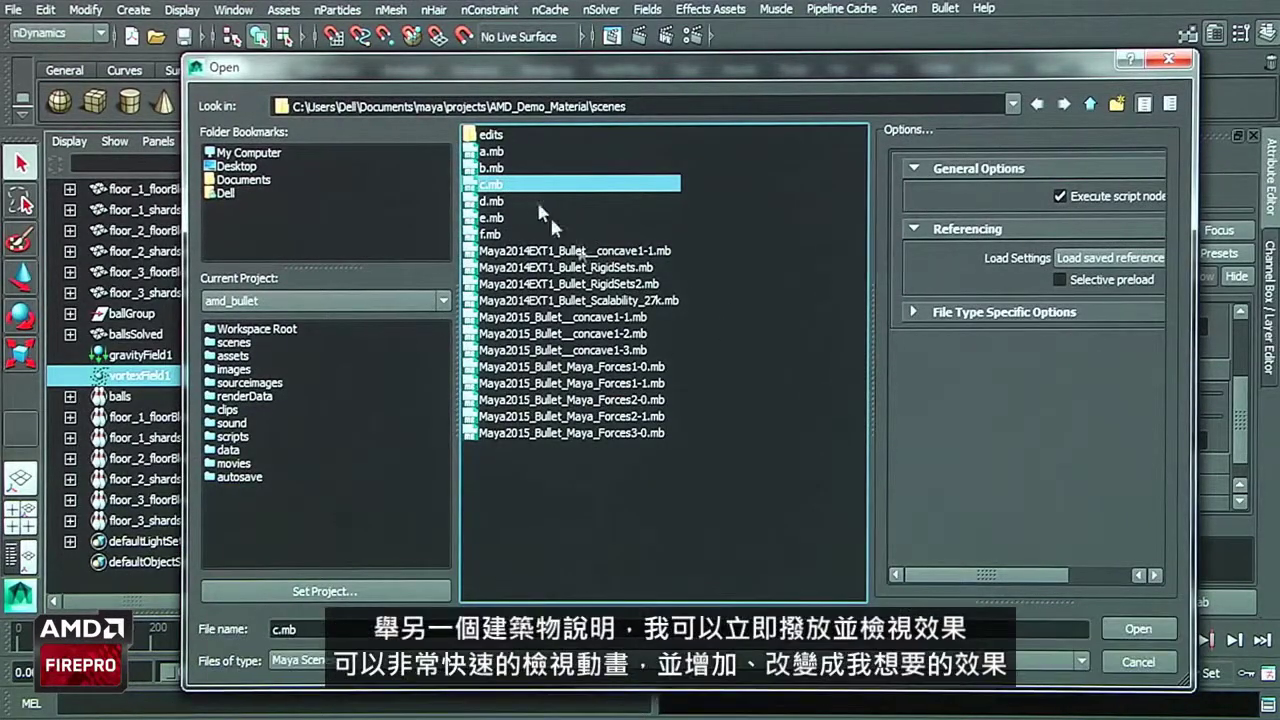
left_click(1121, 632)
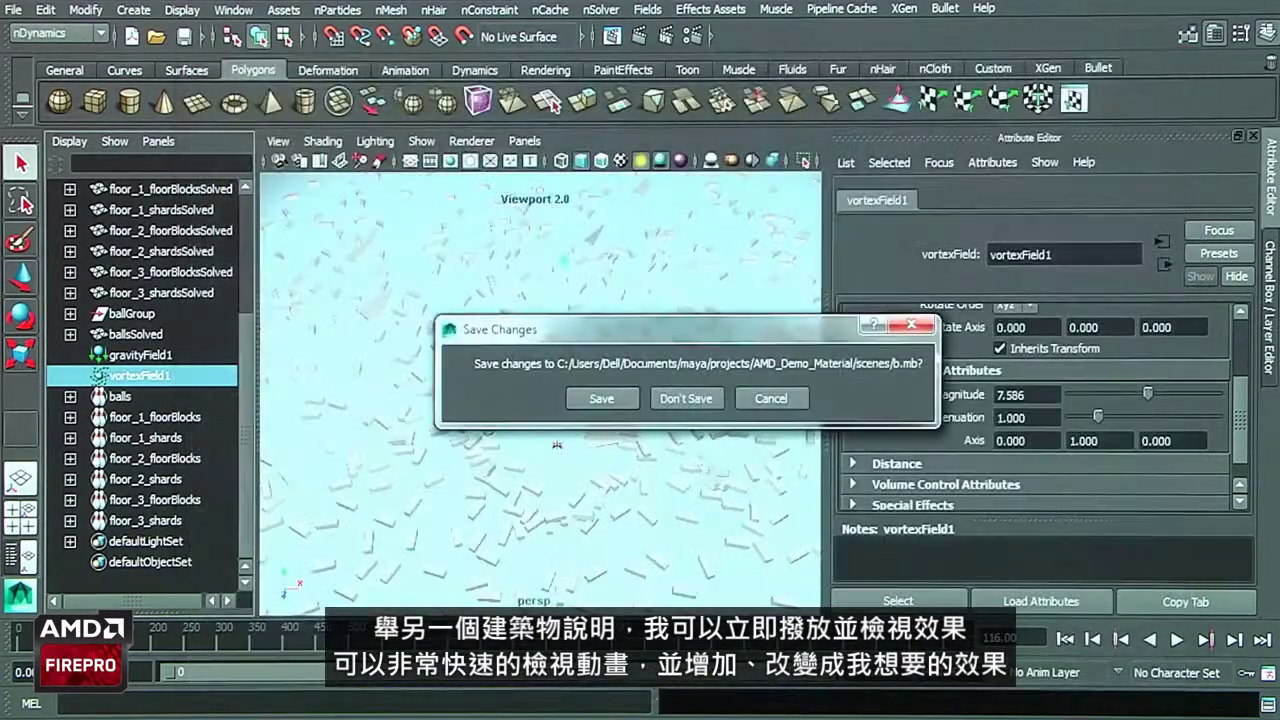
left_click(690, 400)
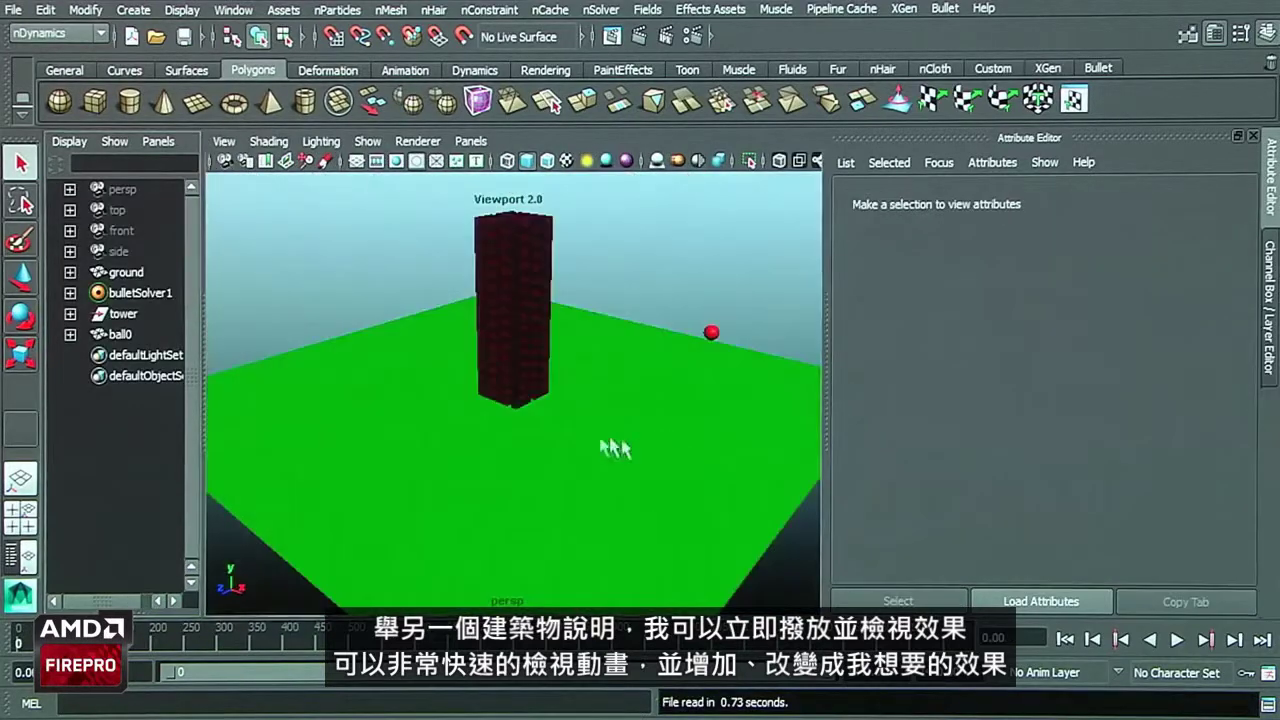
left_click_drag(615, 448, 680, 440, "alt")
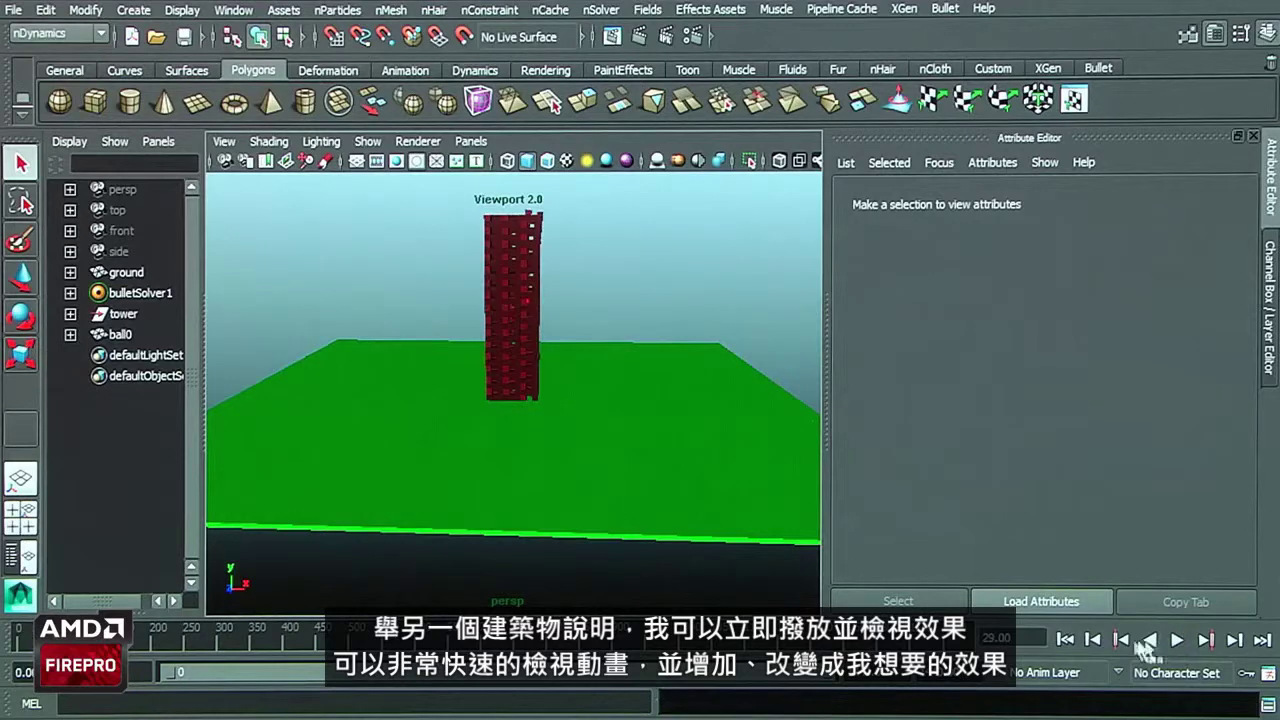
Step: Select ball0, then move and enlarge it beside the tower
left_click(719, 284)
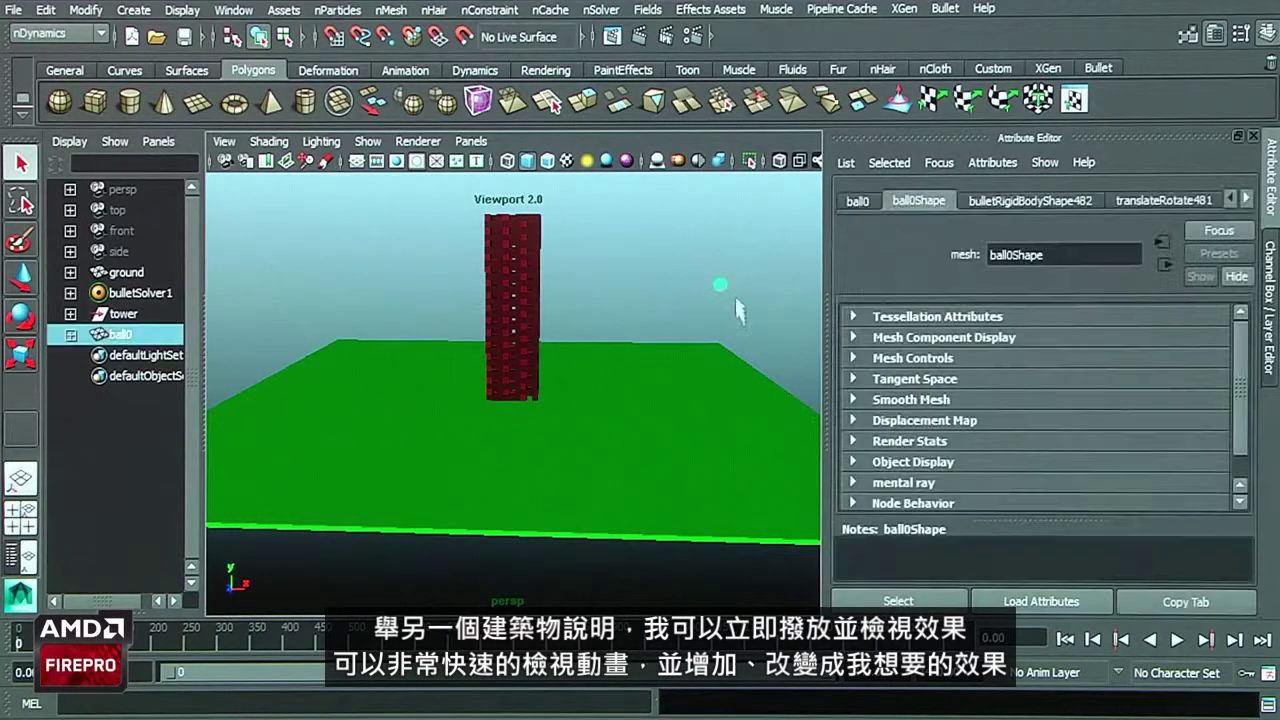
key("w")
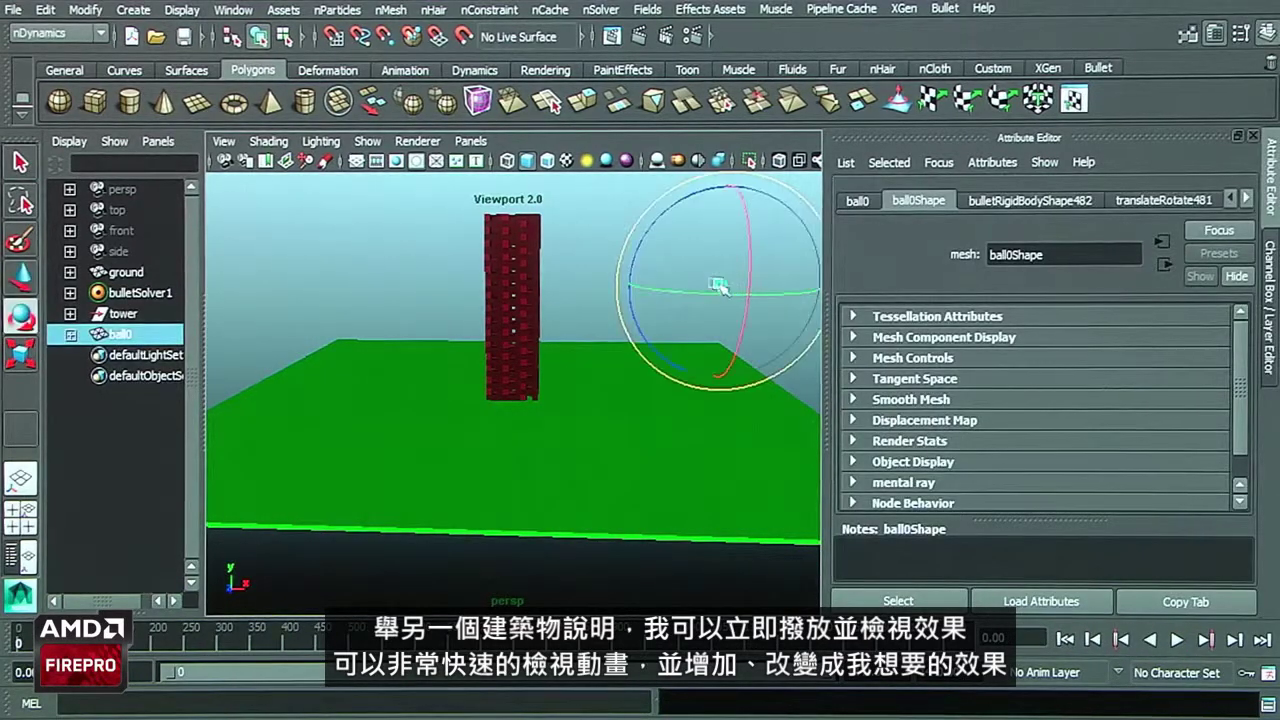
mouse_move(724, 292)
left_mouse_down("alt")
mouse_move(710, 352)
mouse_move(738, 302)
left_mouse_up("alt")
key("e")
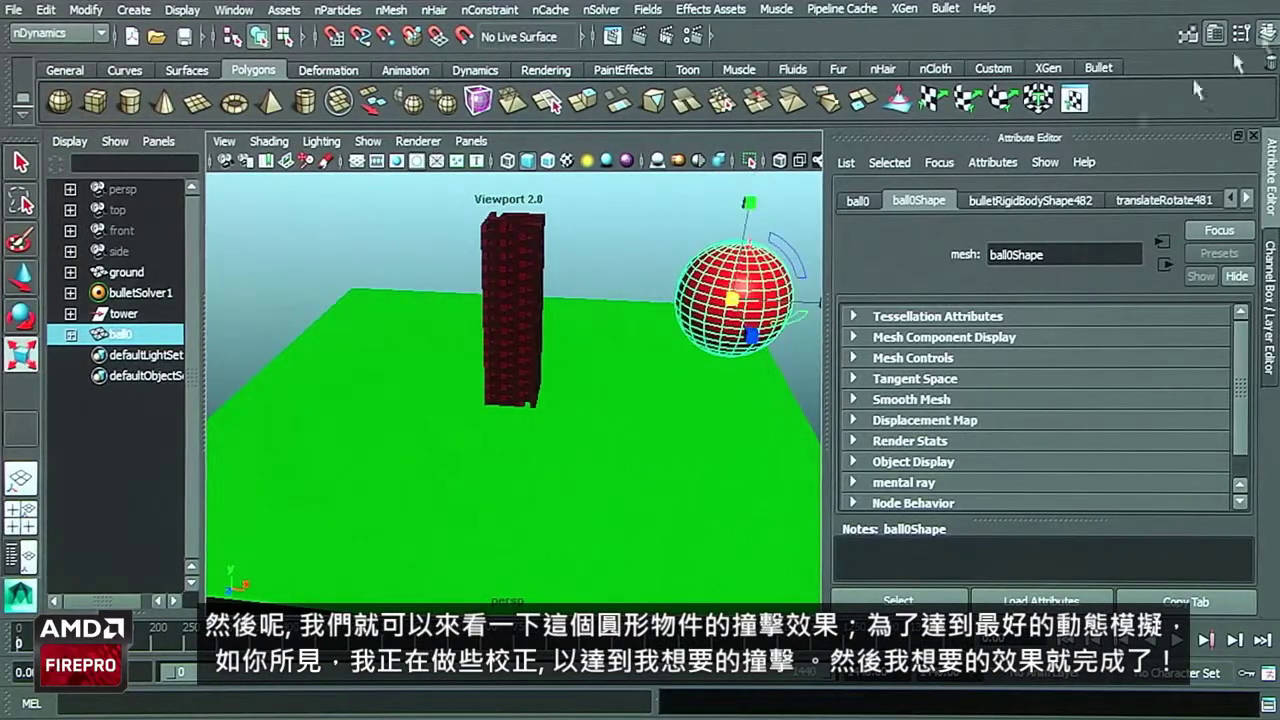
Step: Edit ball0's rigid body values to mass 200 and watch it smash the tower
key("ctrl+a")
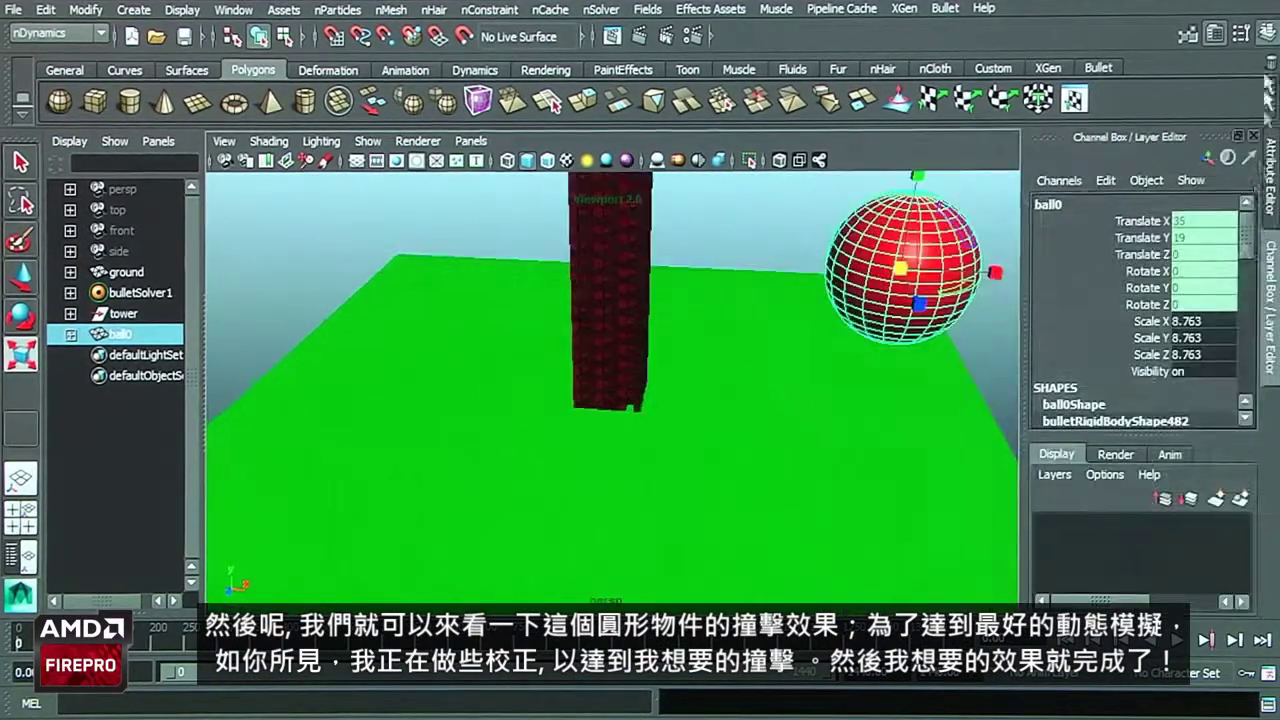
scroll(1216, 370, "down", 5)
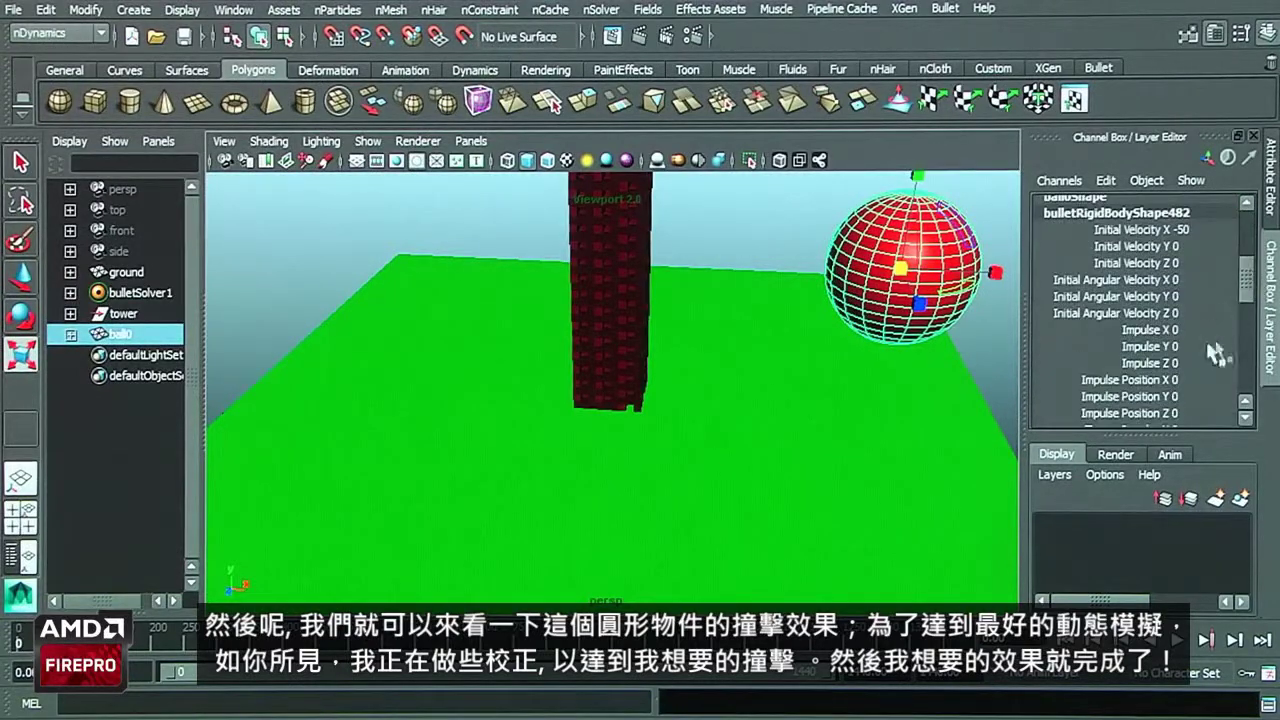
scroll(1222, 345, "down", 3)
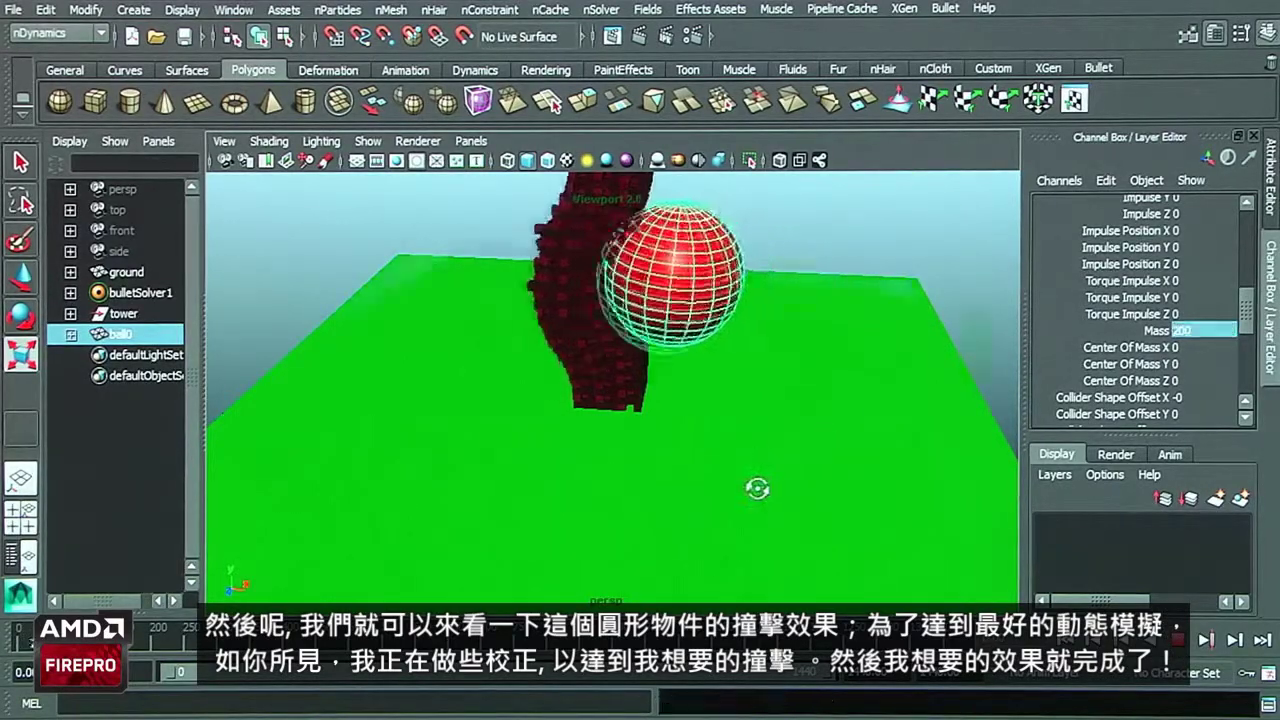
left_click_drag(757, 486, 800, 480, "alt")
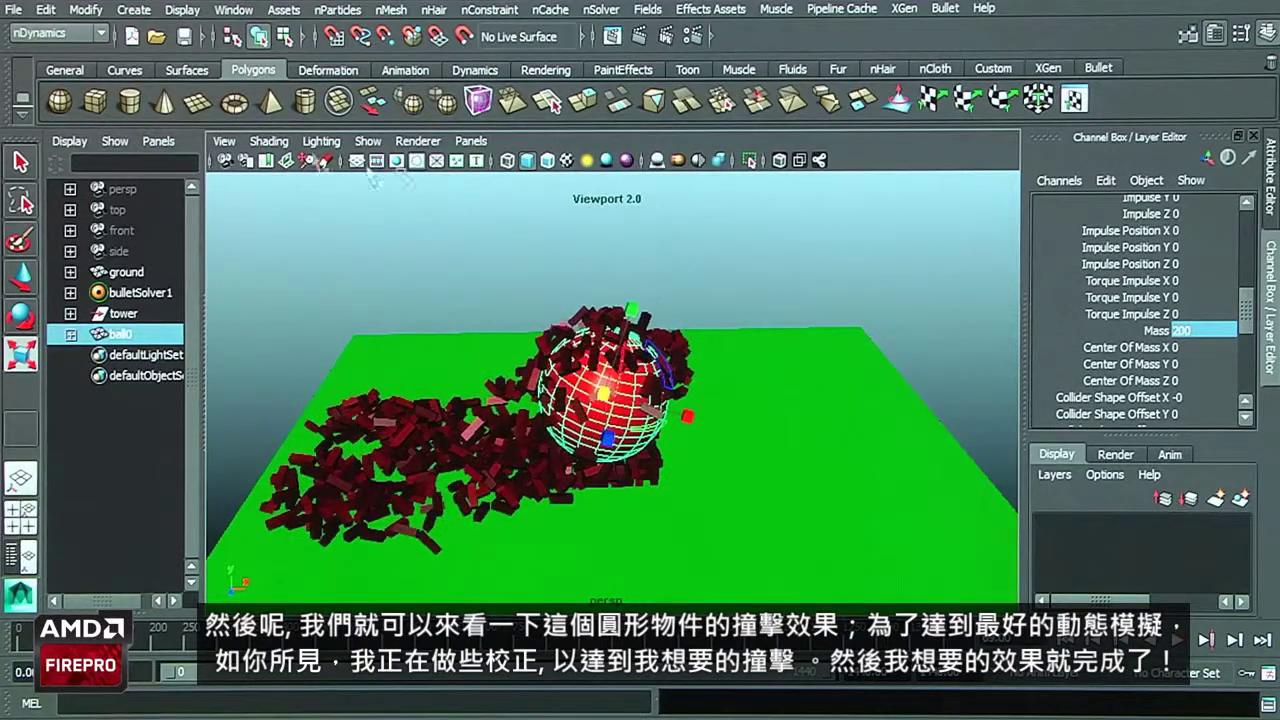
left_click(158, 38)
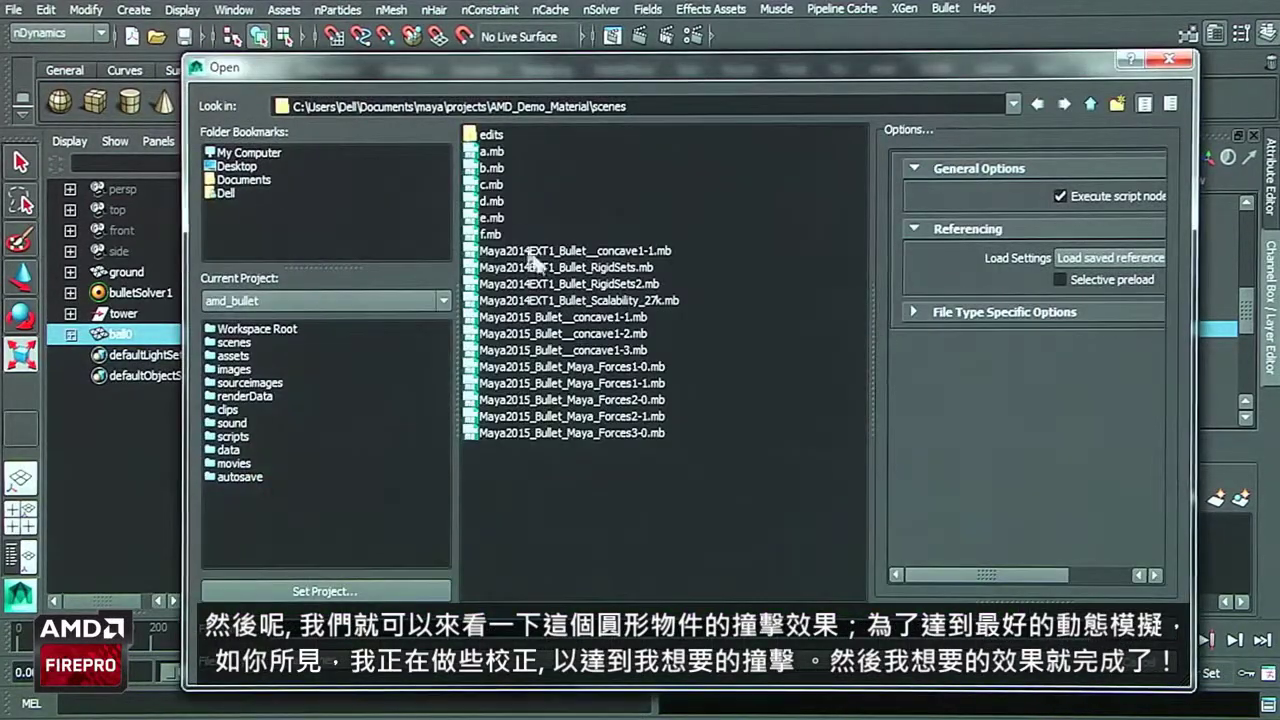
Step: Open the d.mb scene, discarding unsaved changes to c.mb
left_click(494, 201)
double_click(495, 202)
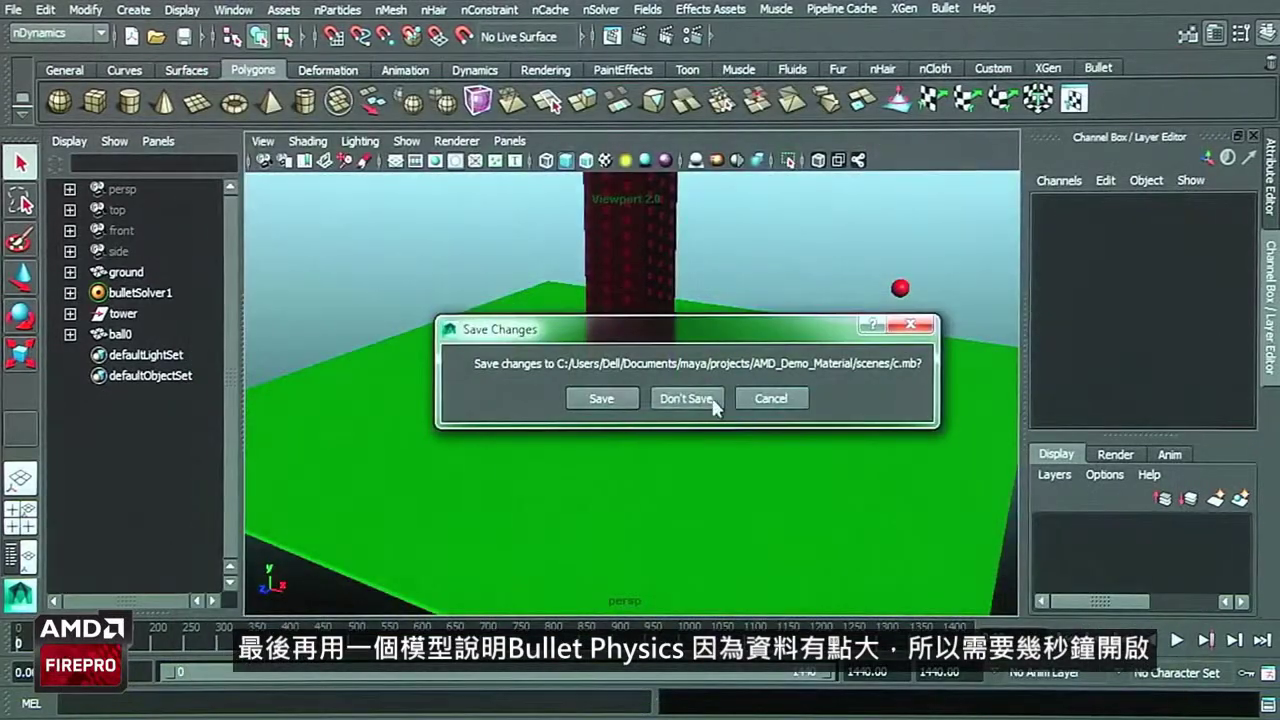
left_click(712, 399)
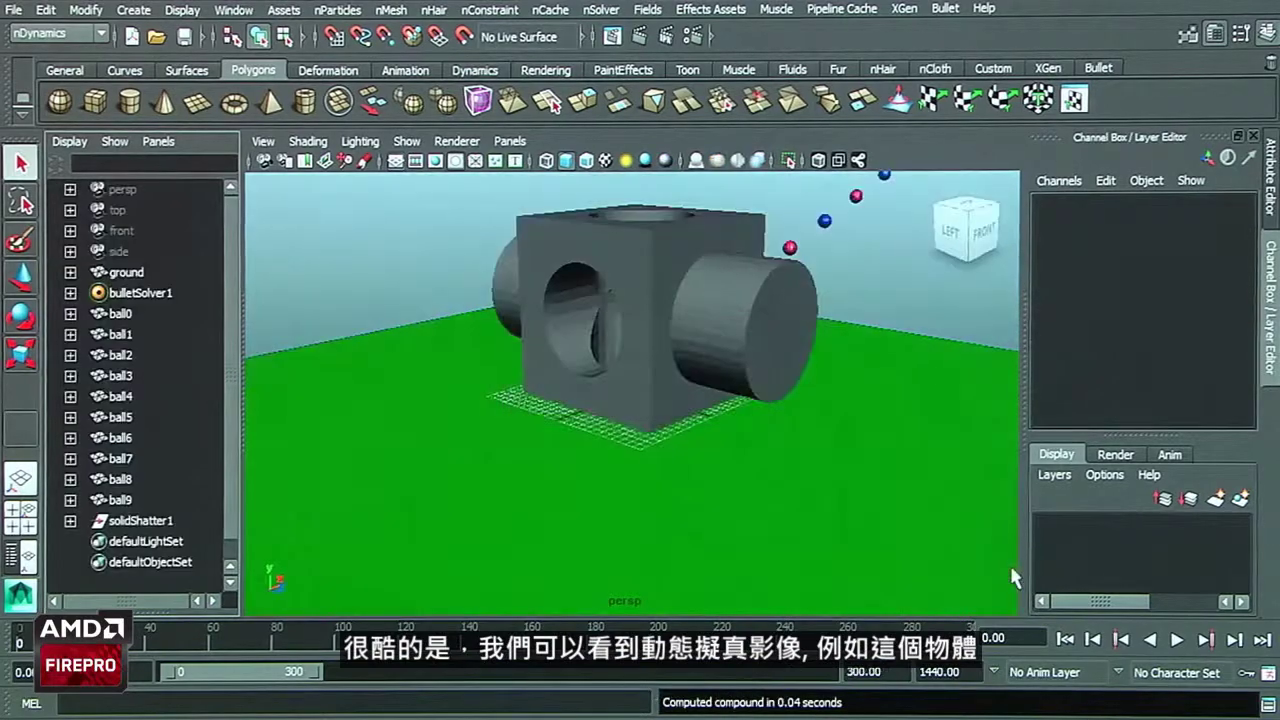
Step: Play the timeline so the balls shatter the grey block and cylinders
left_click(1177, 640)
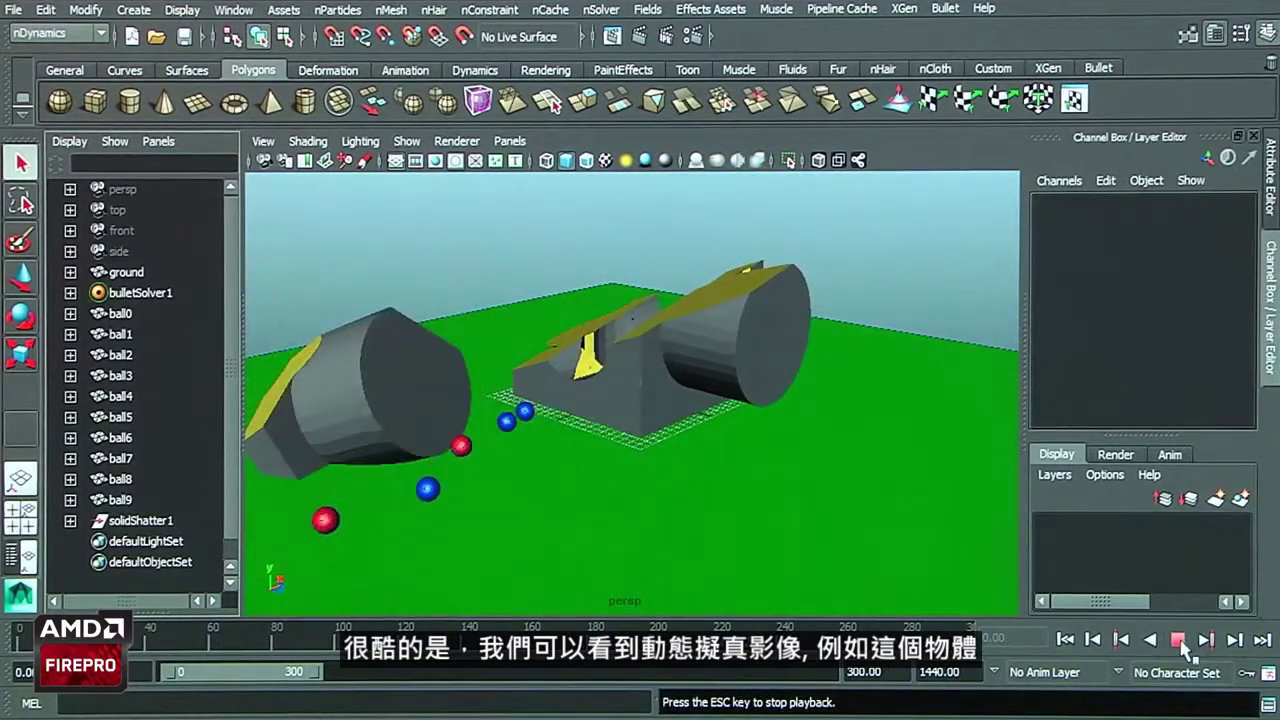